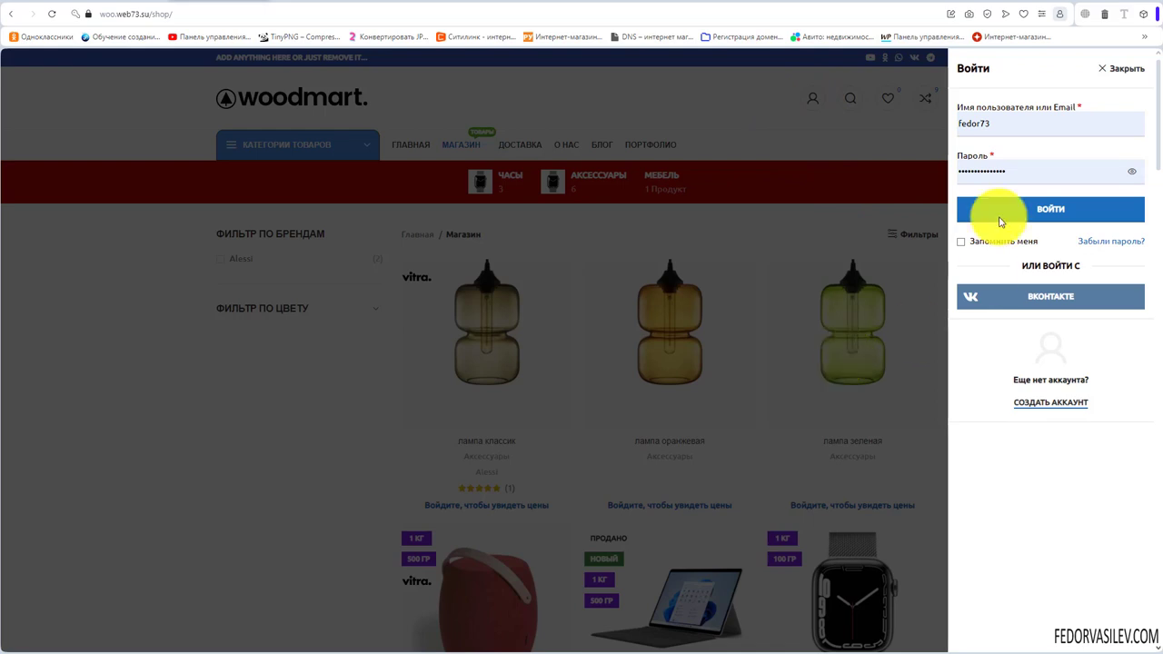
pyautogui.click(989, 119)
pyautogui.press('Home')
pyautogui.press('Delete')
pyautogui.write('F')
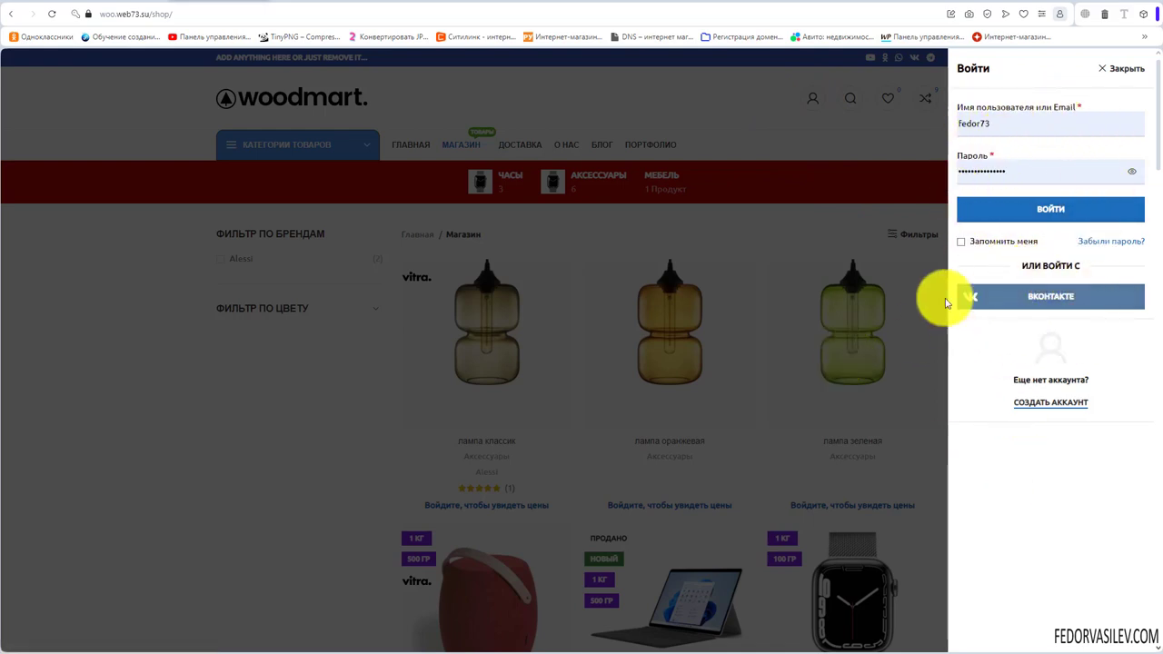
pyautogui.hotkey('ctrl', 'z')
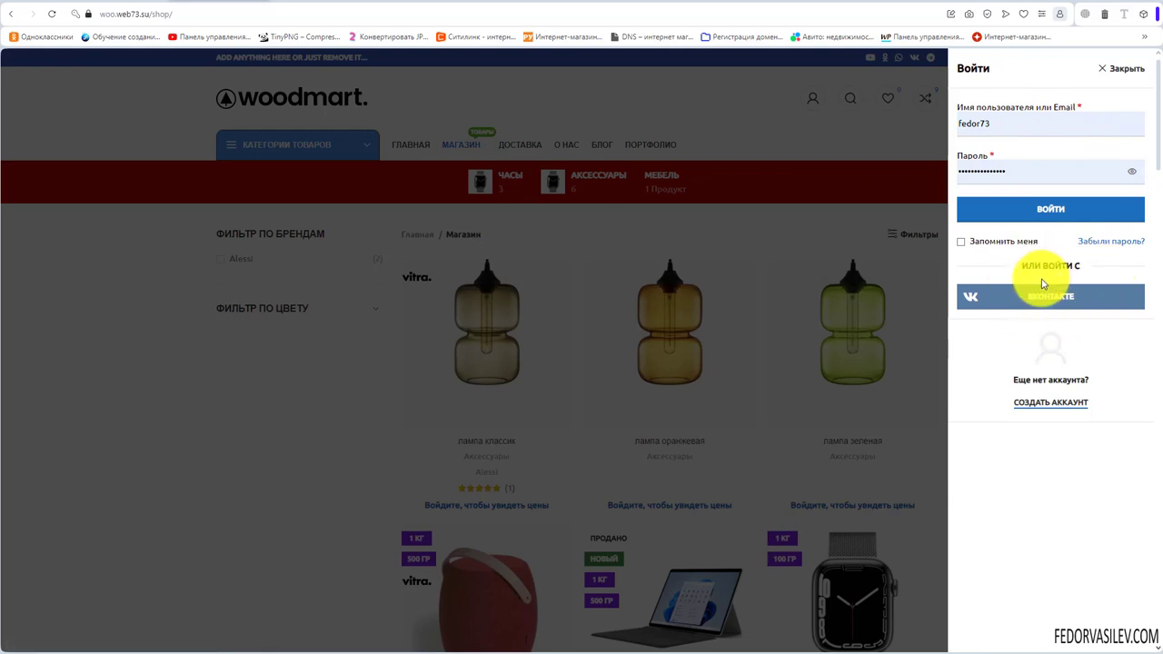
# Open the account creation page and switch it from the registration form to the login form.
pyautogui.click(1026, 402)
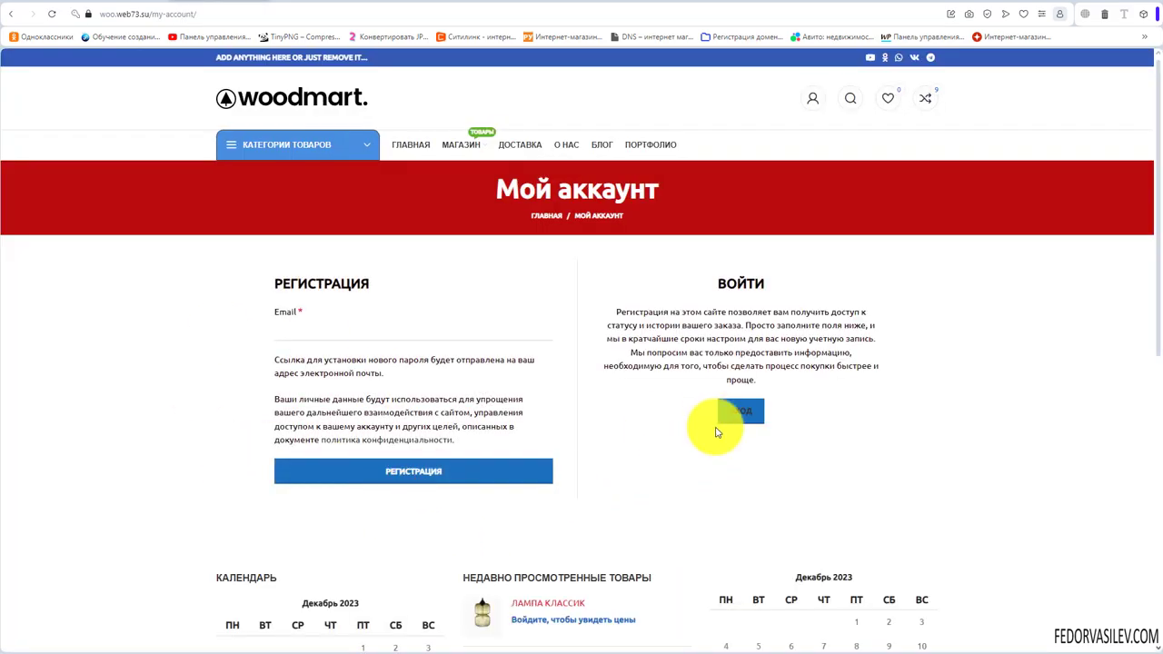
pyautogui.click(740, 410)
pyautogui.click(738, 410)
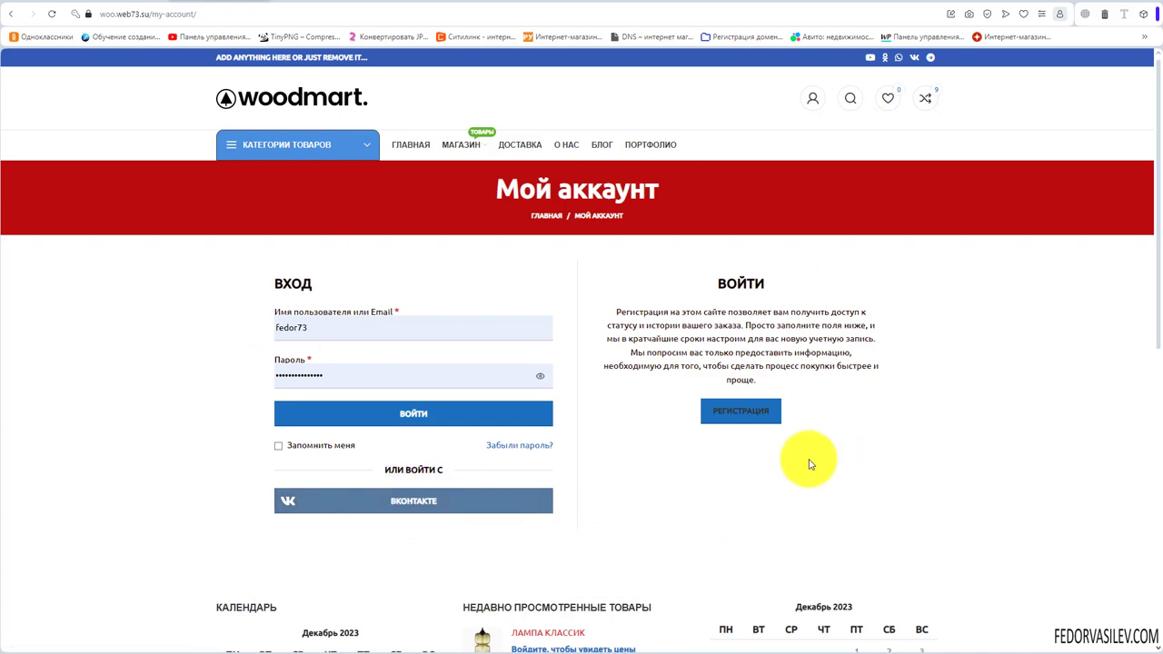
# Log in to the shop through VKontakte with the current VK ID account and open the My Account page.
pyautogui.click(420, 506)
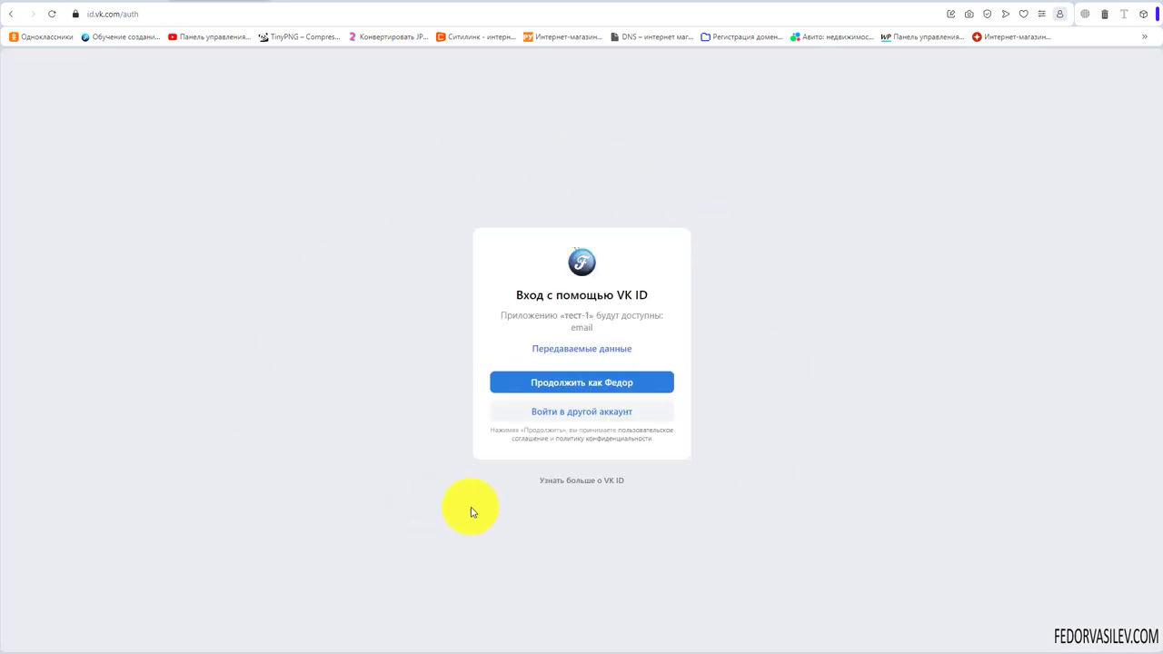
pyautogui.click(514, 382)
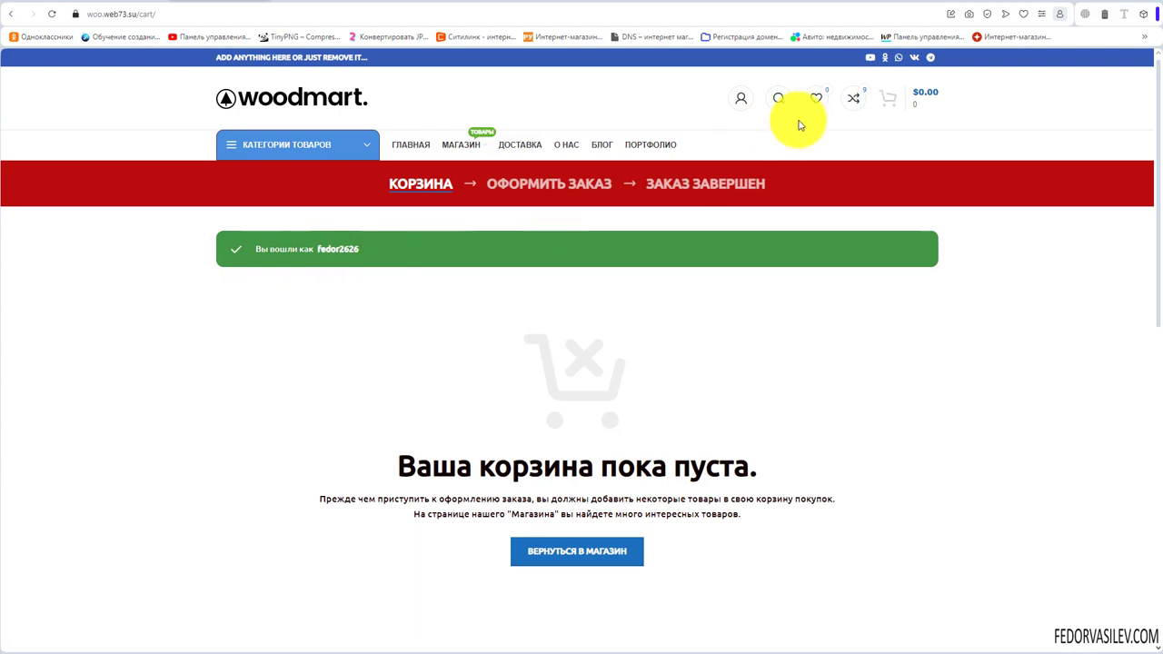
pyautogui.moveTo(747, 98)
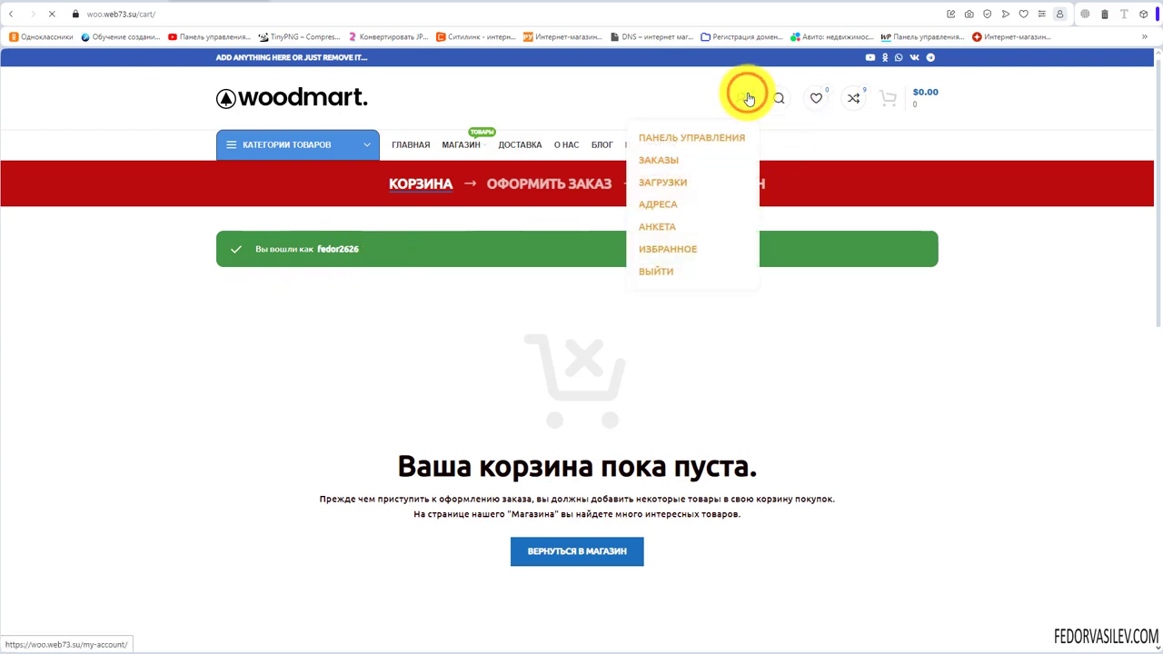
pyautogui.click(747, 98)
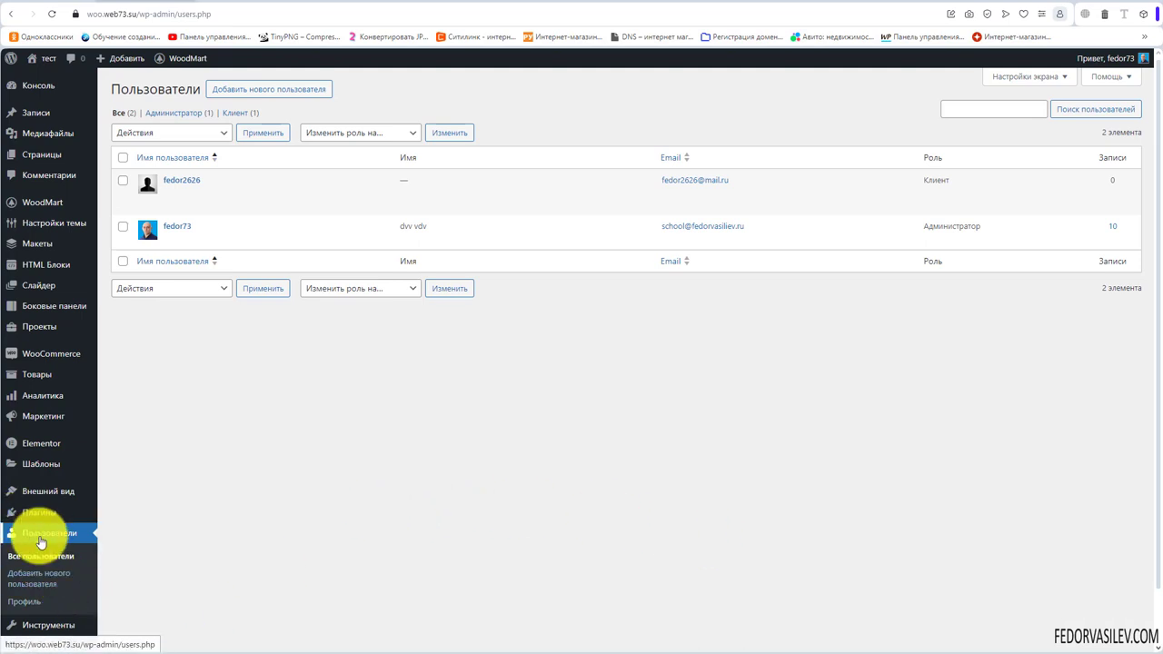
# Check the username and role of the newly registered customer in the WordPress users list.
pyautogui.moveTo(208, 179); pyautogui.dragTo(162, 180)
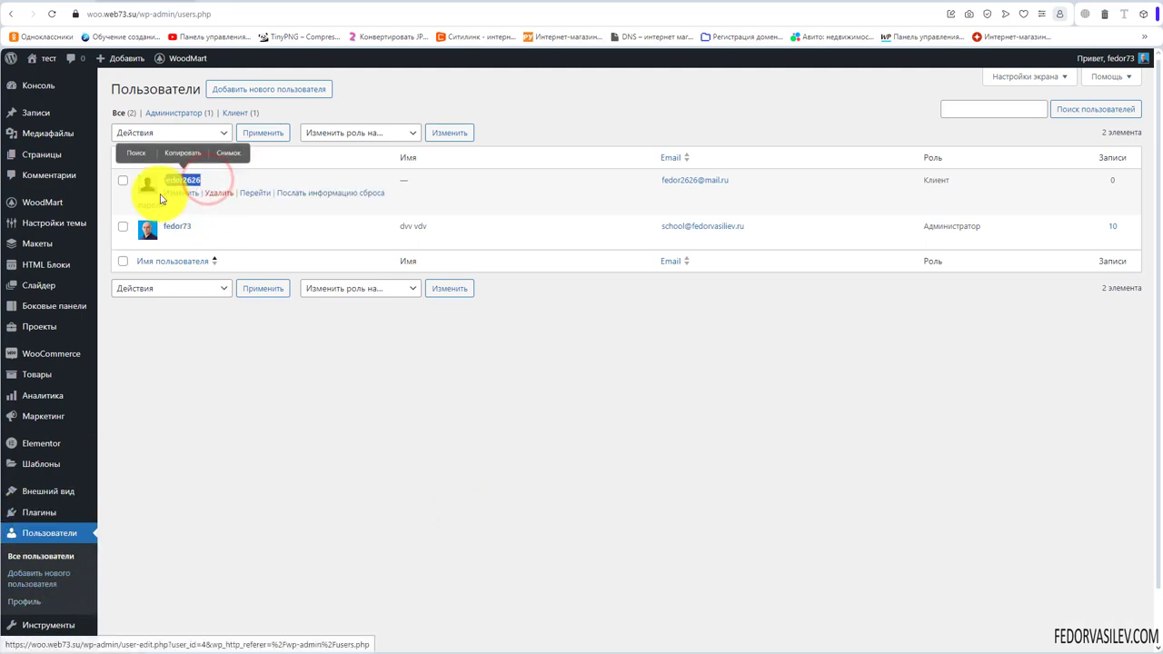
pyautogui.click(616, 383)
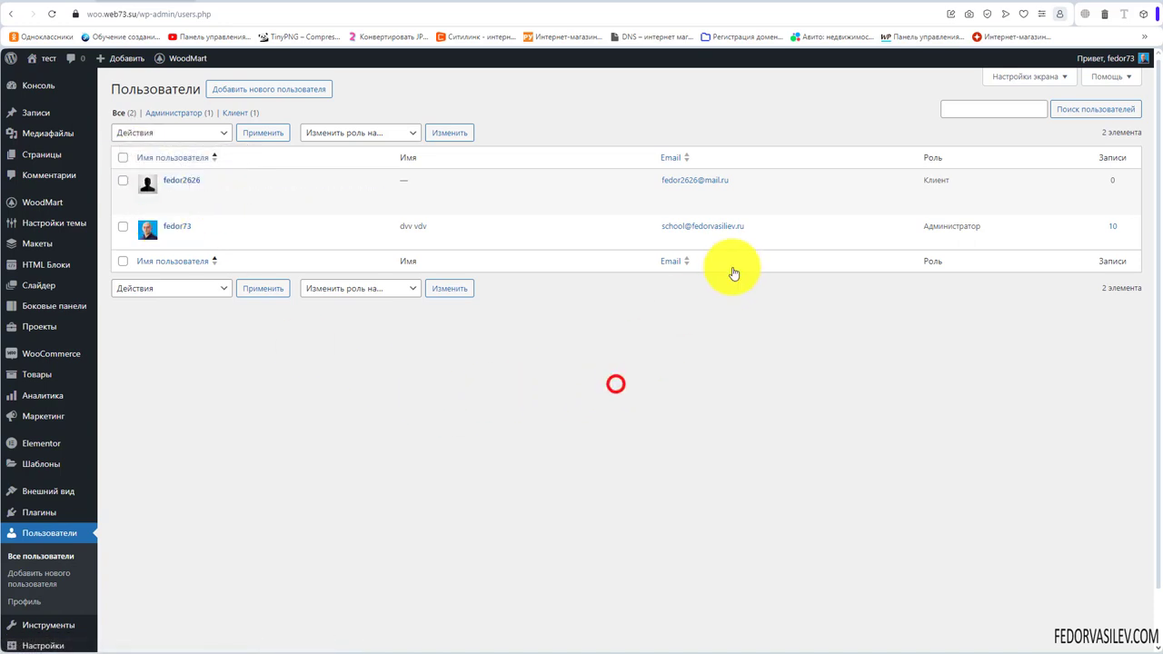
pyautogui.moveTo(955, 178); pyautogui.dragTo(925, 180)
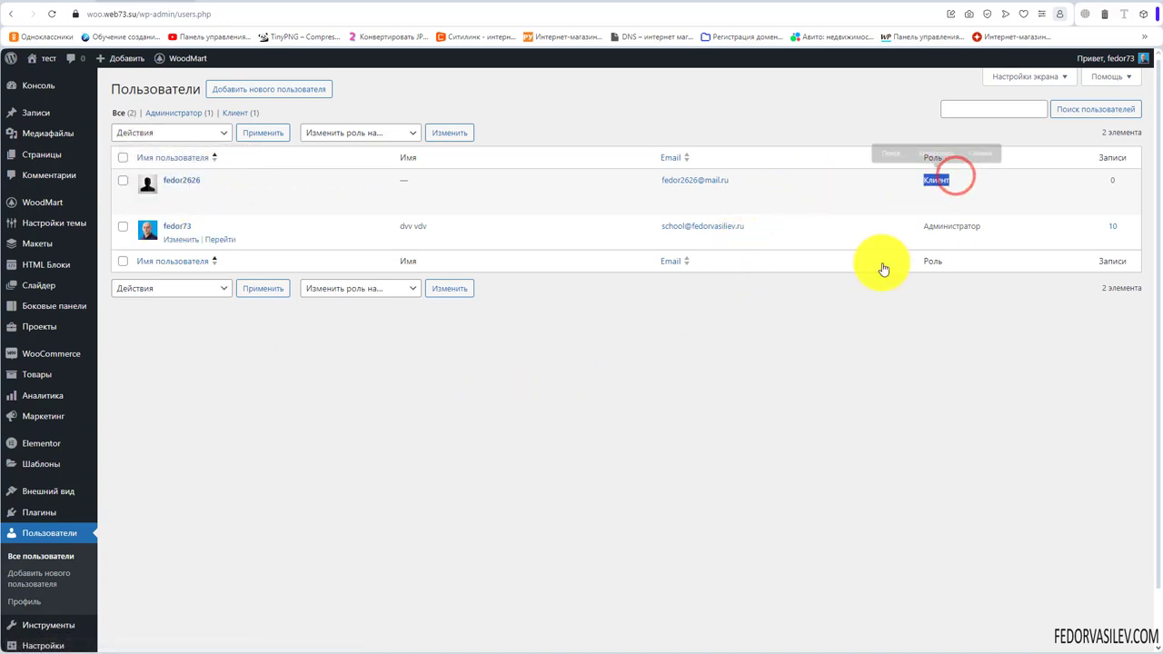
pyautogui.click(885, 333)
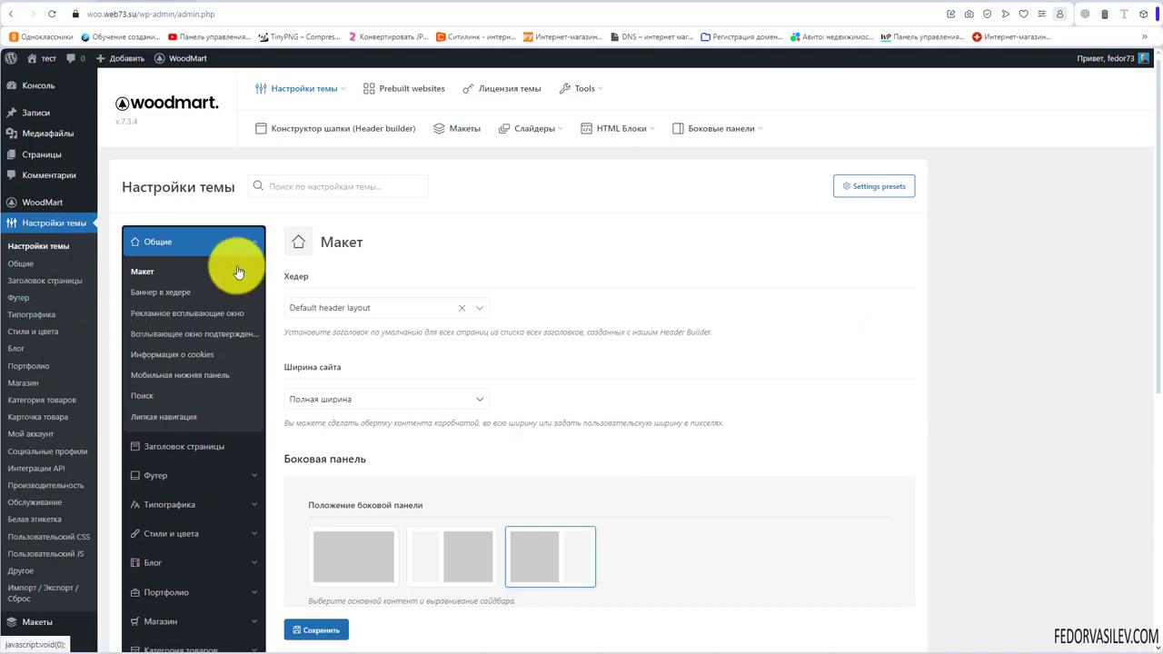
# Review the login and registration settings of My Account and the sticky social links option of Social Profiles in the theme settings.
pyautogui.scroll(-2, 233, 272)
pyautogui.scroll(-1, 233, 272)
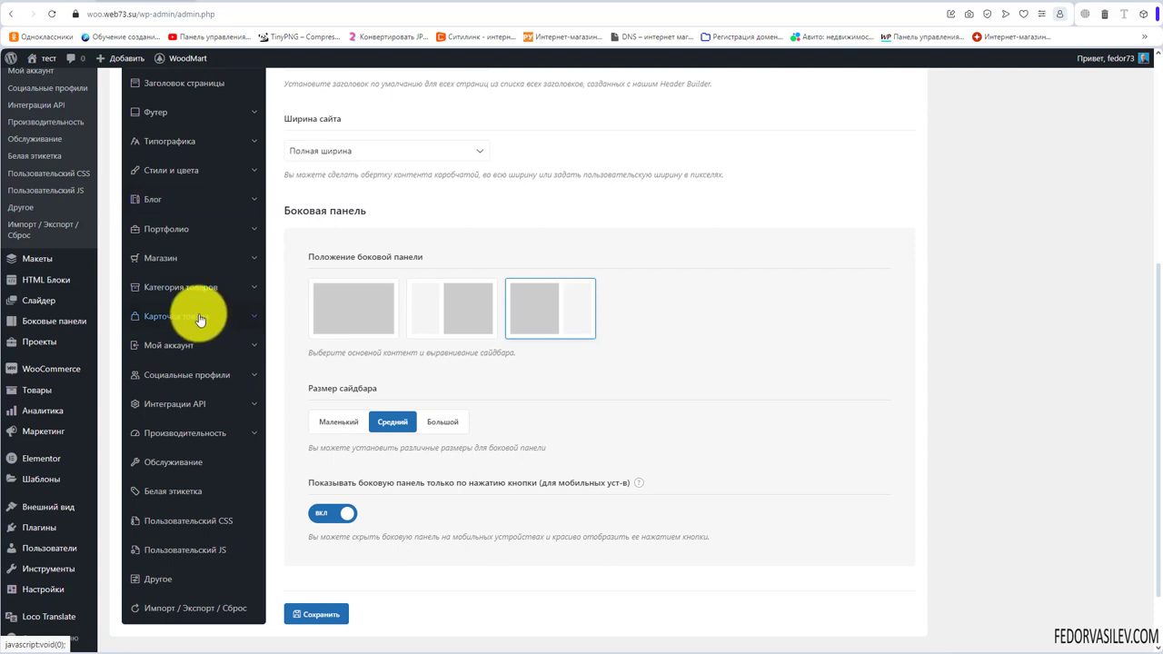
pyautogui.click(177, 345)
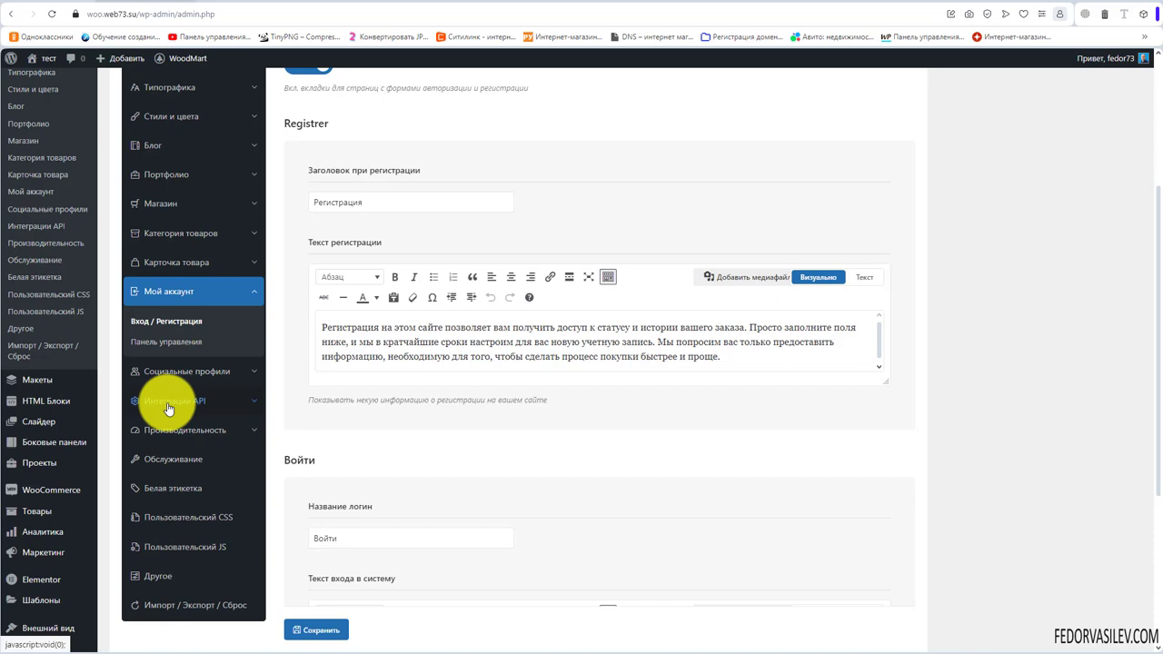
pyautogui.click(168, 370)
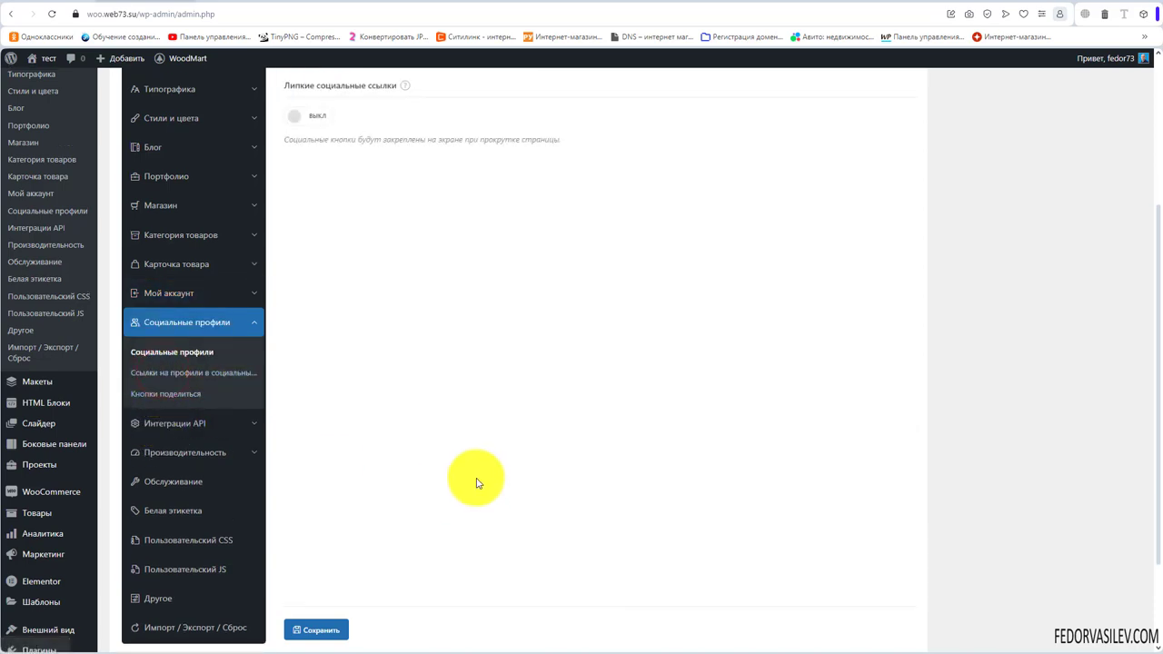
pyautogui.scroll(-2, 218, 536)
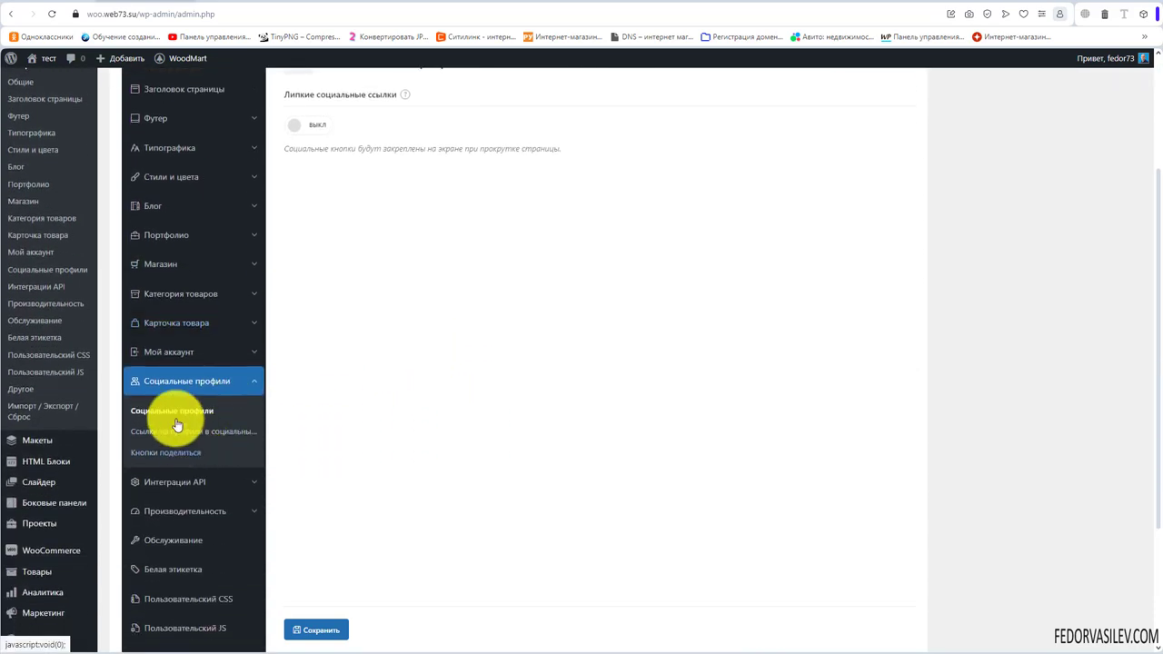
pyautogui.scroll(2, 308, 273)
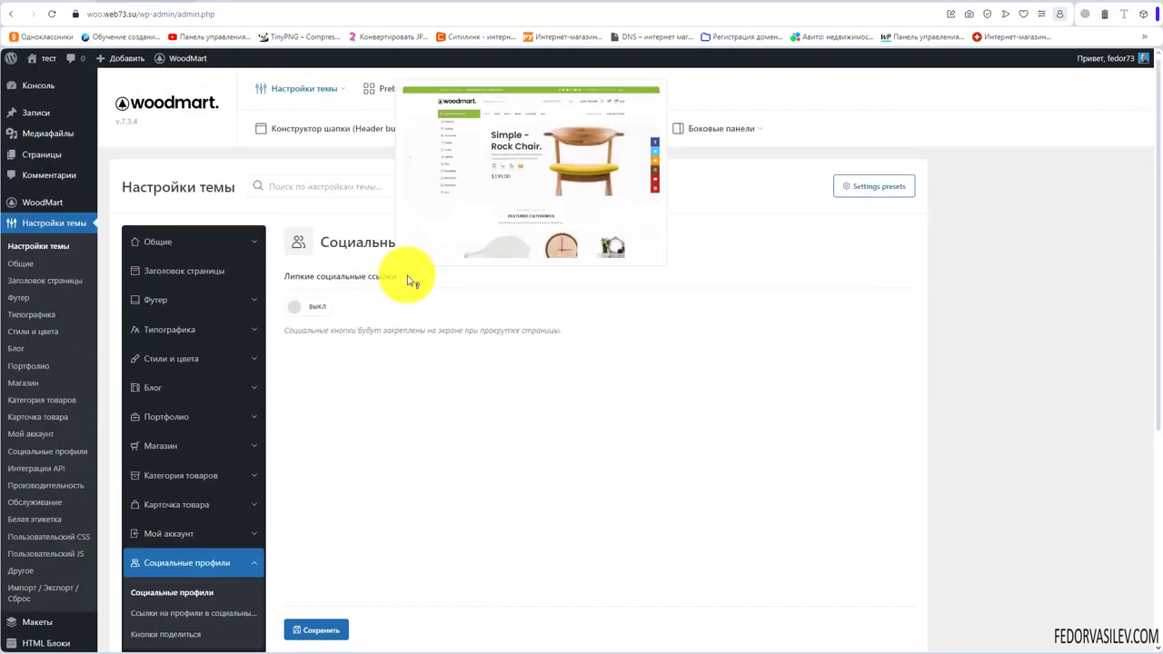
pyautogui.click(319, 306)
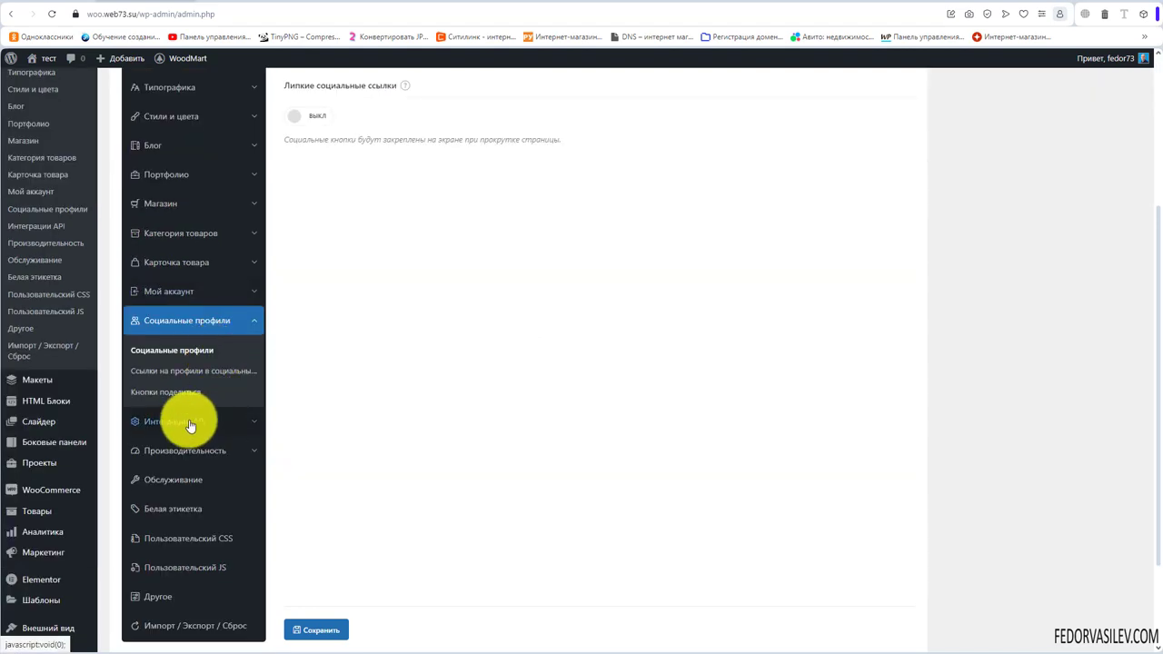
# Open the API integrations settings and view the Instagram API and Google Maps API sections.
pyautogui.click(189, 426)
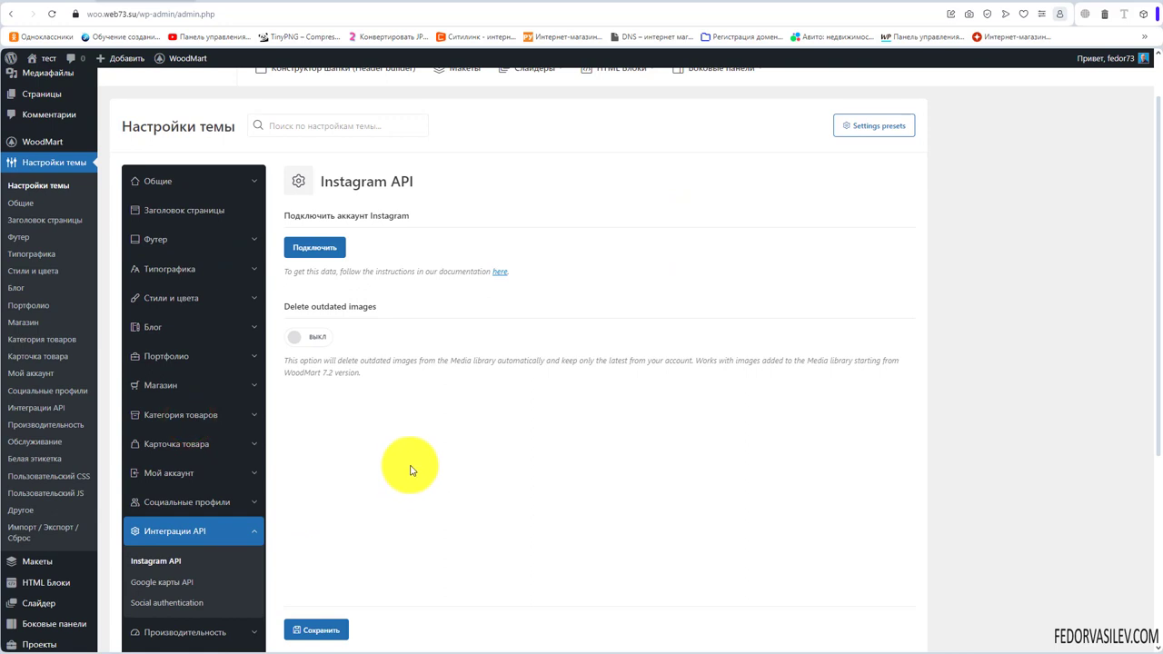
pyautogui.moveTo(418, 180); pyautogui.dragTo(468, 207)
pyautogui.click(516, 206)
pyautogui.click(584, 192)
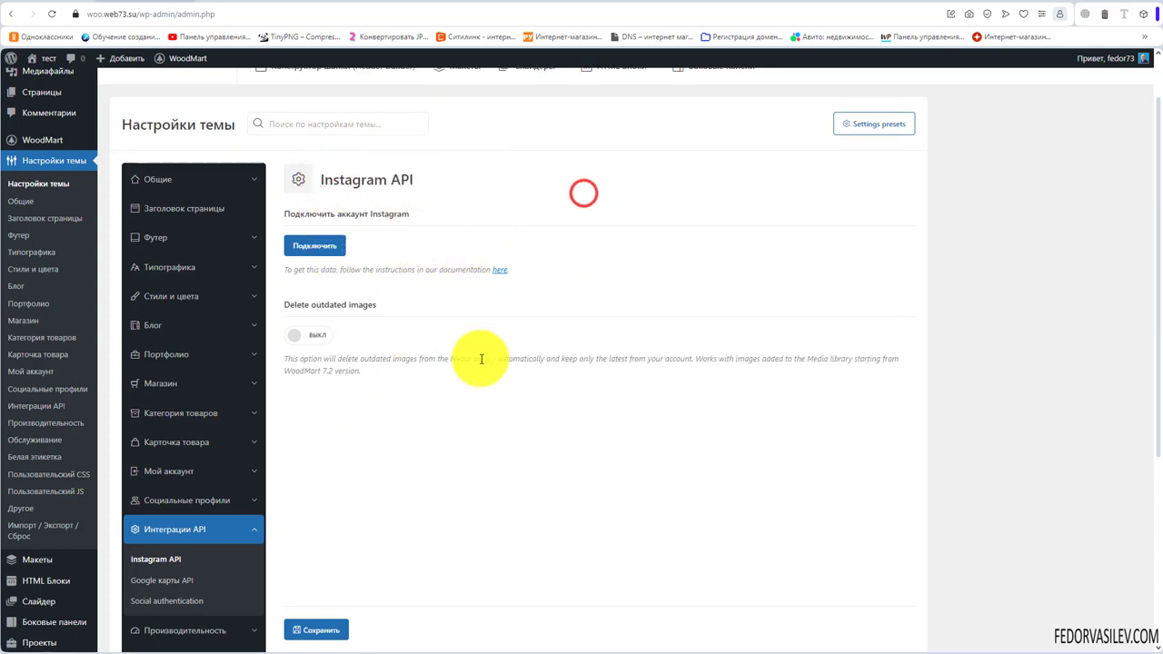
pyautogui.scroll(-3, 228, 525)
pyautogui.click(173, 393)
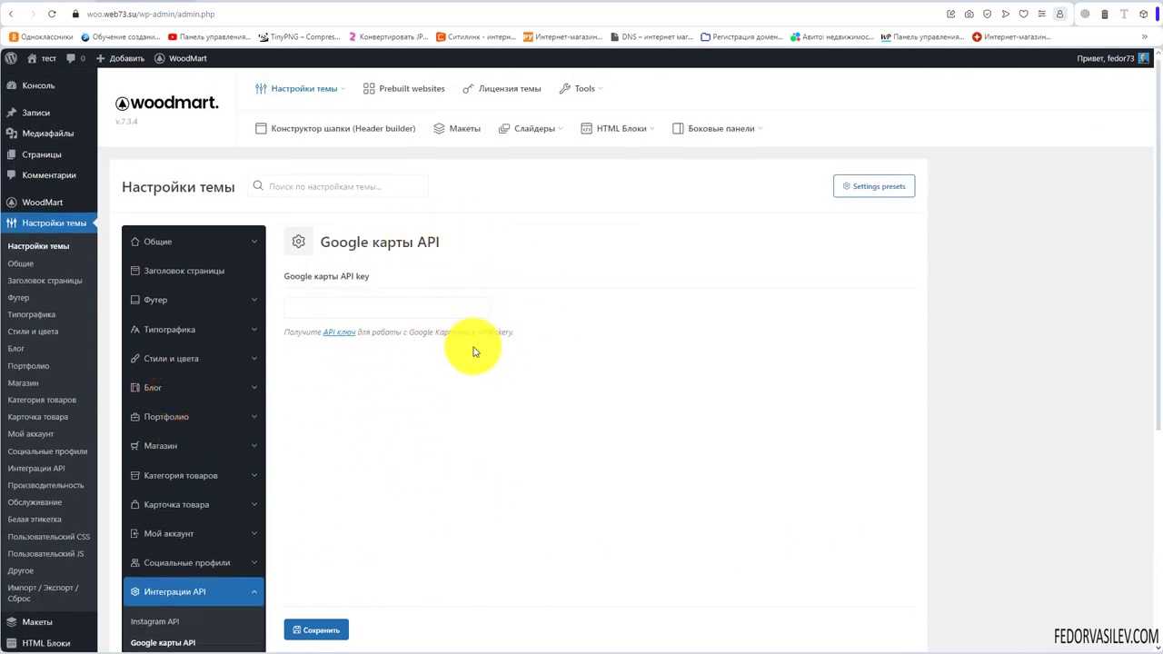
# Open the Social authentication settings and examine the App ID and App Secret fields for Facebook and Google.
pyautogui.scroll(-3, 509, 364)
pyautogui.click(169, 291)
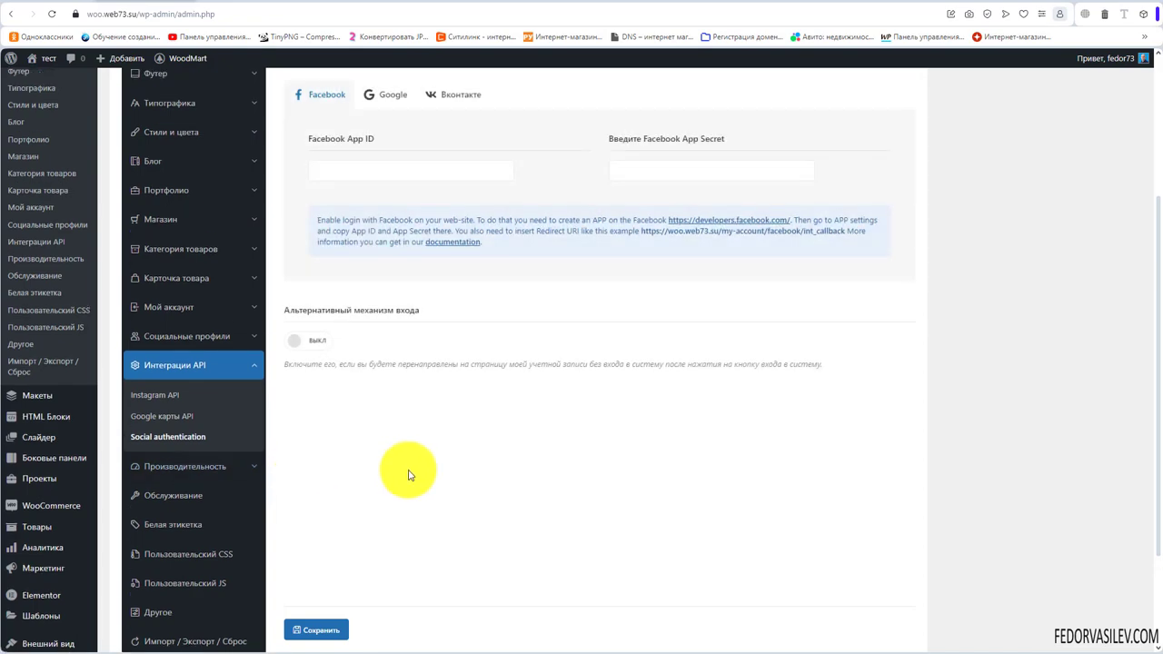
pyautogui.scroll(3, 408, 474)
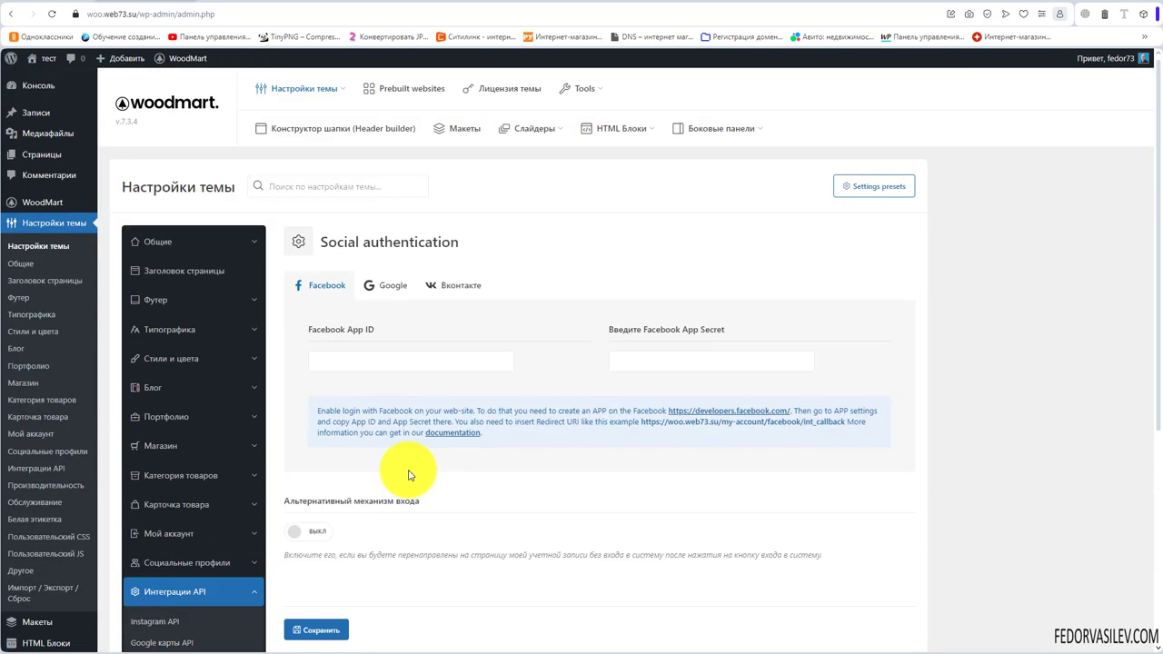
pyautogui.click(348, 365)
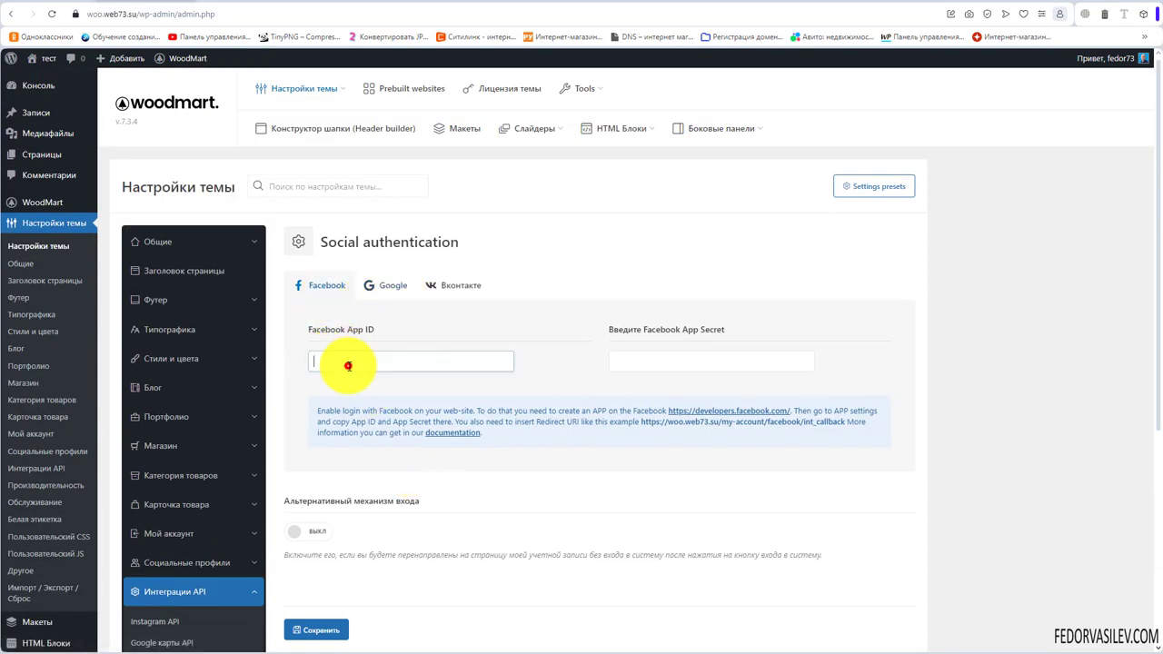
pyautogui.click(647, 362)
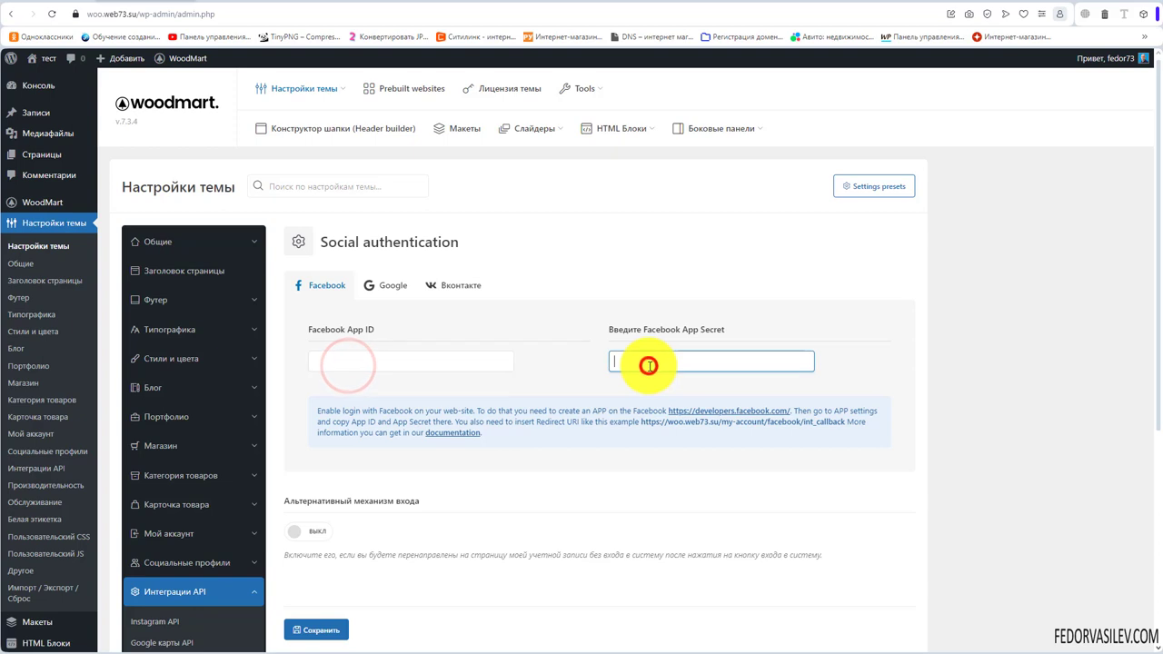
pyautogui.click(380, 287)
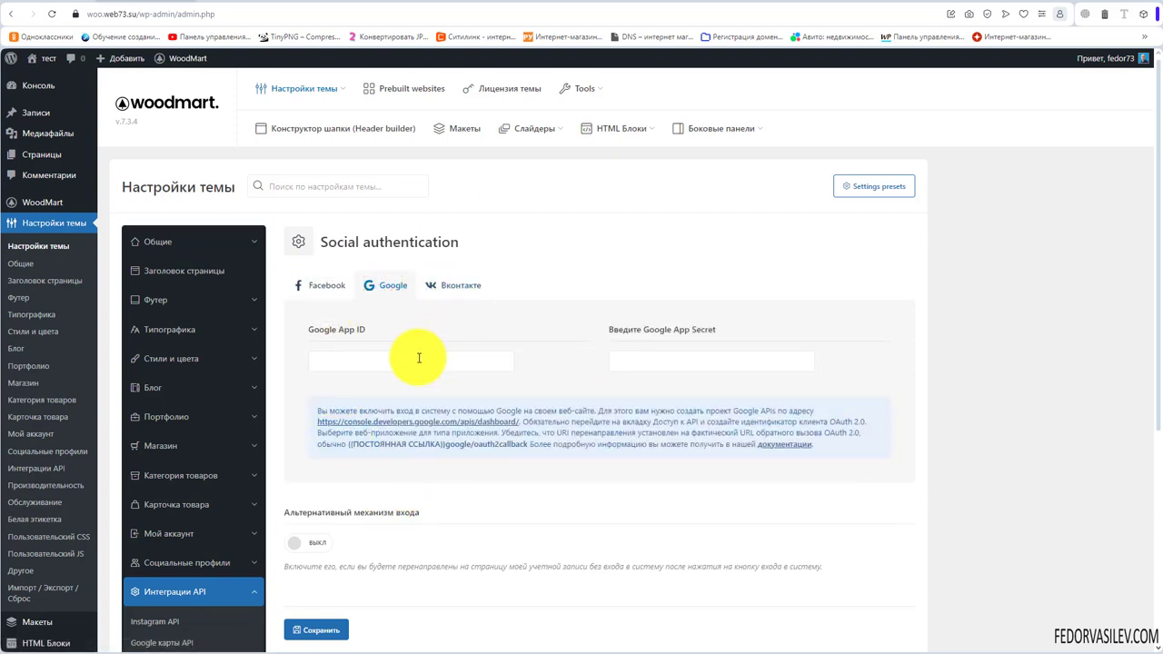
pyautogui.click(308, 285)
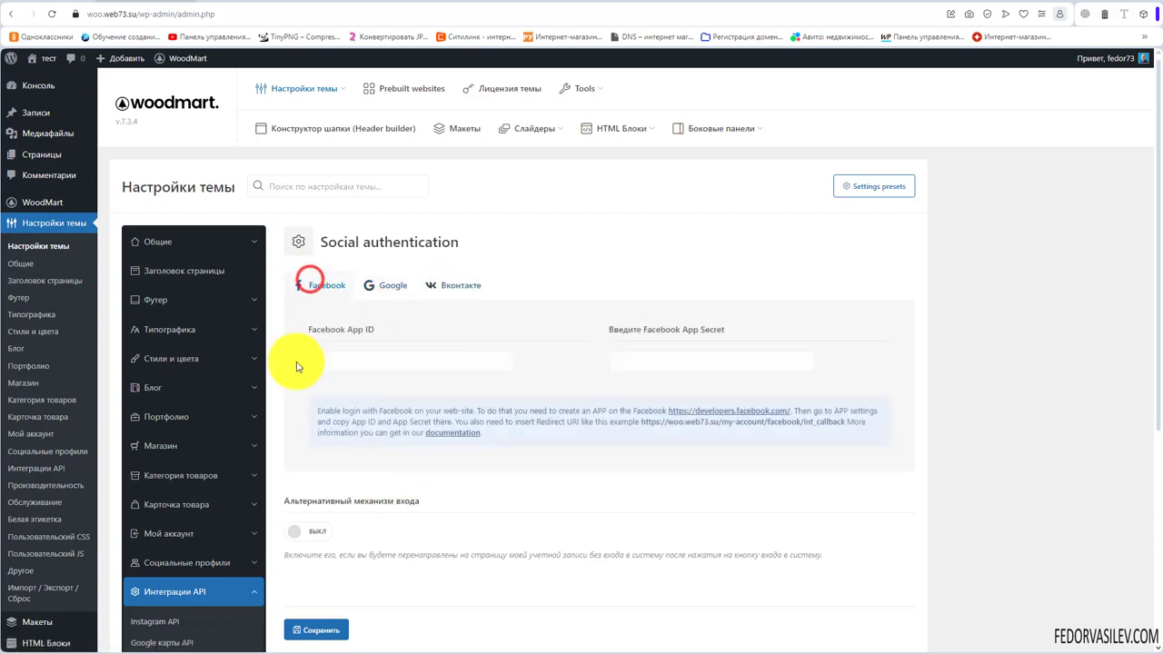
pyautogui.click(374, 285)
# Show the VKontakte authentication settings and examine the instructions for creating an app and setting its redirect URI.
pyautogui.click(430, 289)
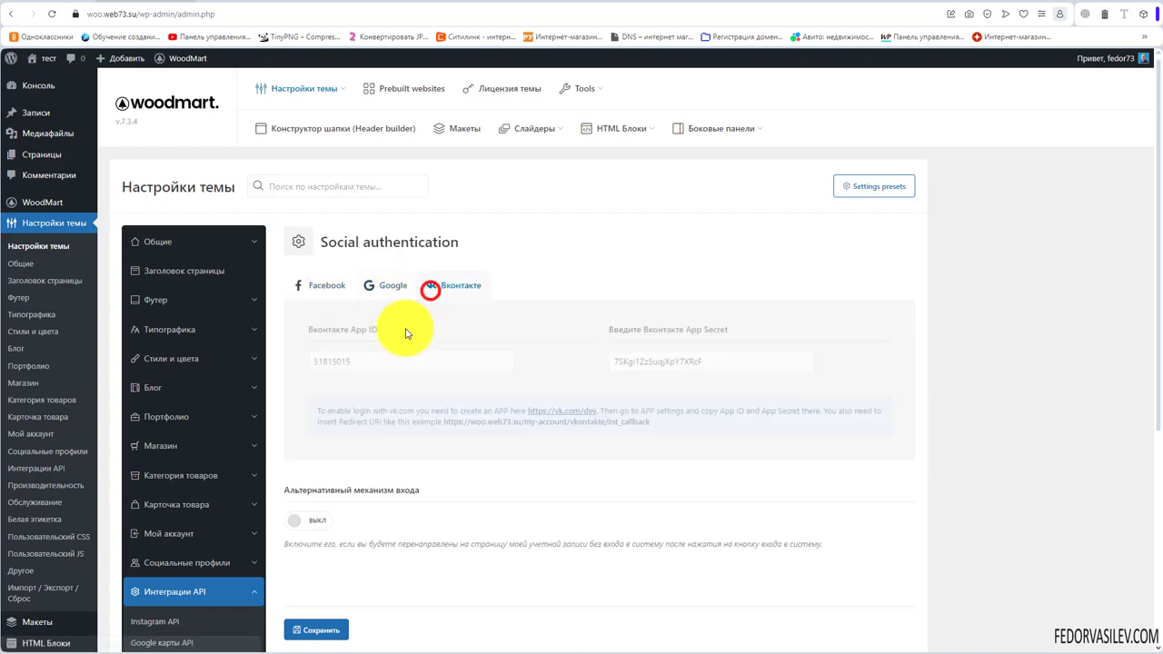
pyautogui.scroll(-2, 371, 565)
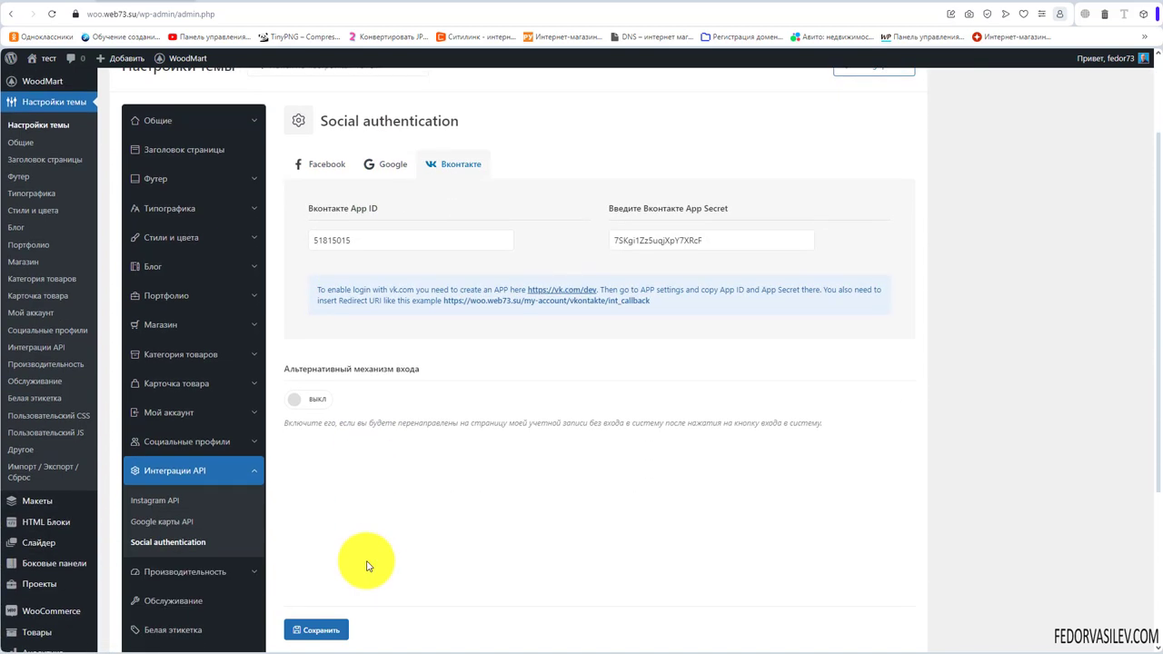
pyautogui.scroll(2, 368, 566)
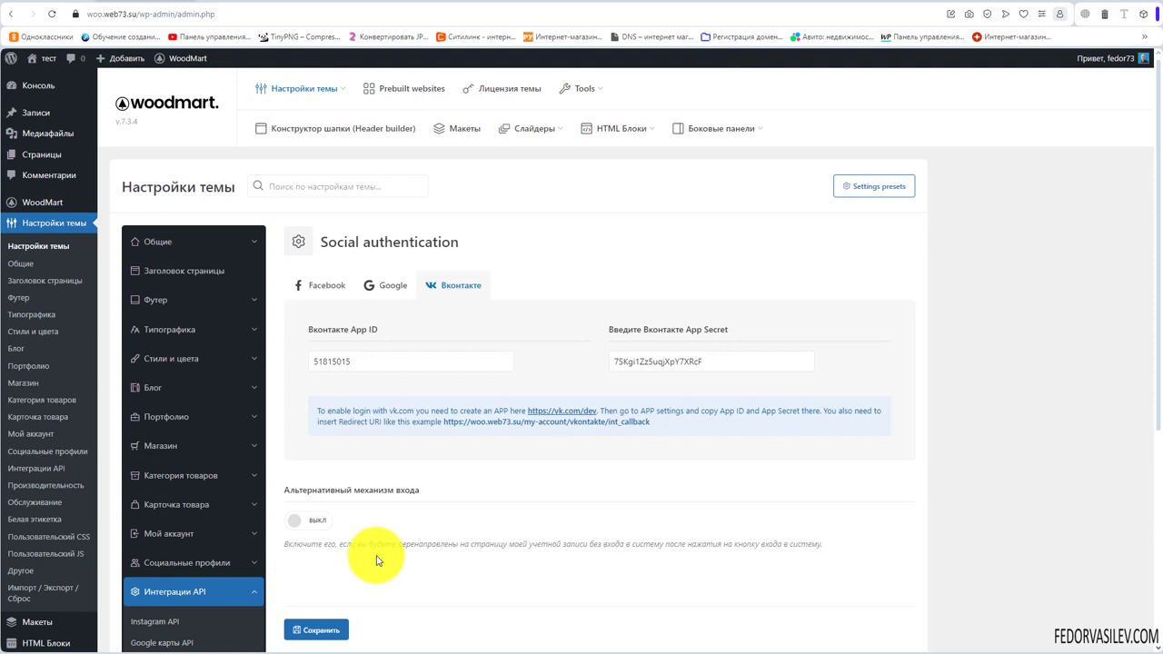
pyautogui.moveTo(672, 425); pyautogui.dragTo(322, 409)
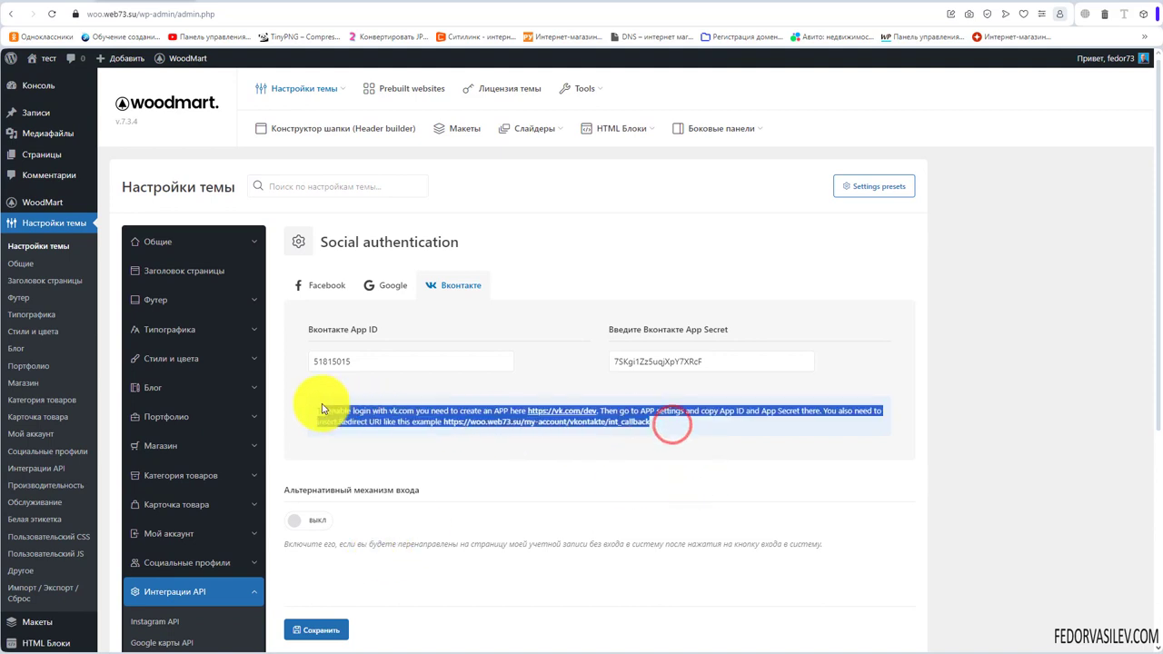
pyautogui.click(553, 456)
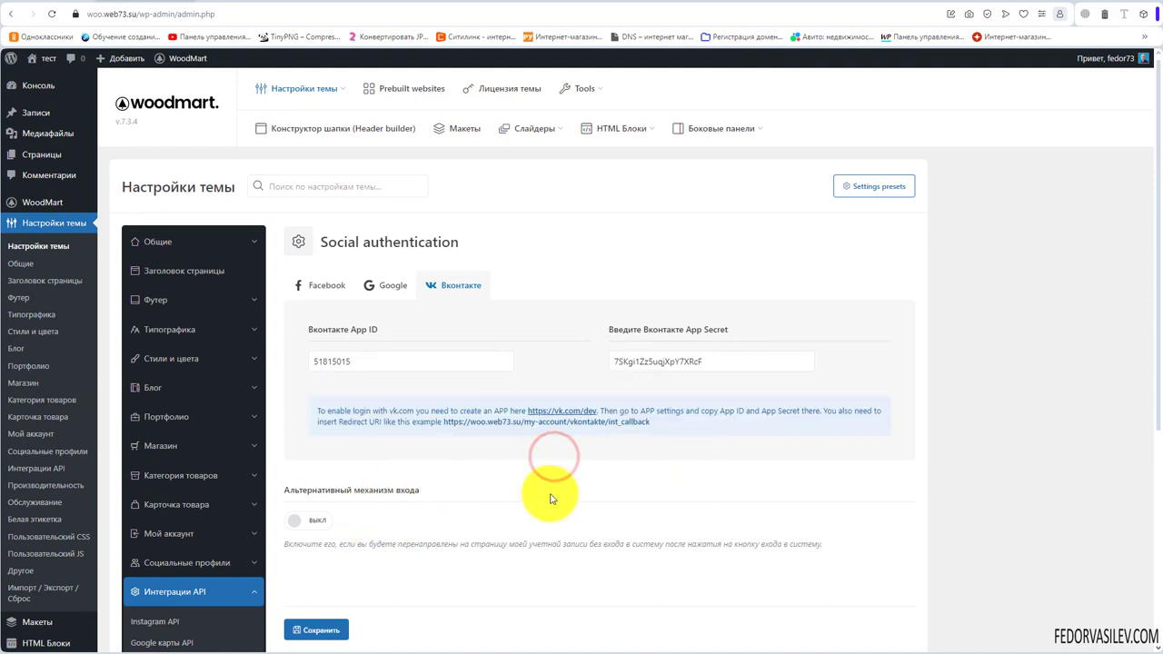
pyautogui.moveTo(603, 413); pyautogui.dragTo(519, 411)
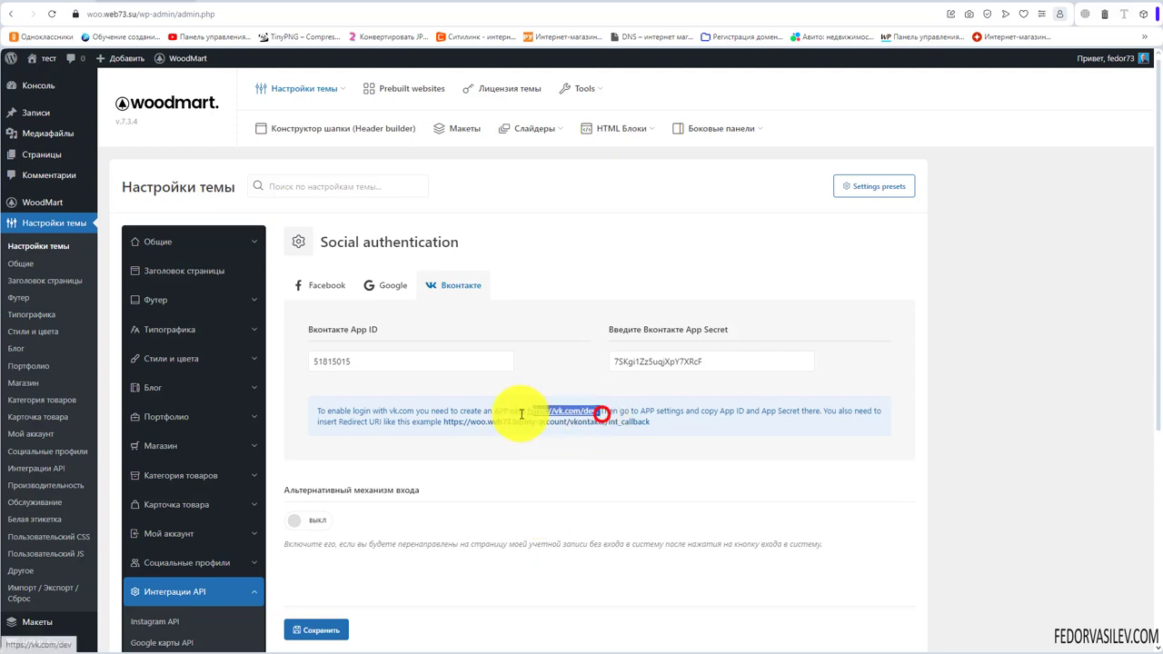
pyautogui.click(548, 460)
# Follow the vk.com/dev link from the instructions and show the app creation (Создание приложений) section of the VK developer page.
pyautogui.click(556, 416)
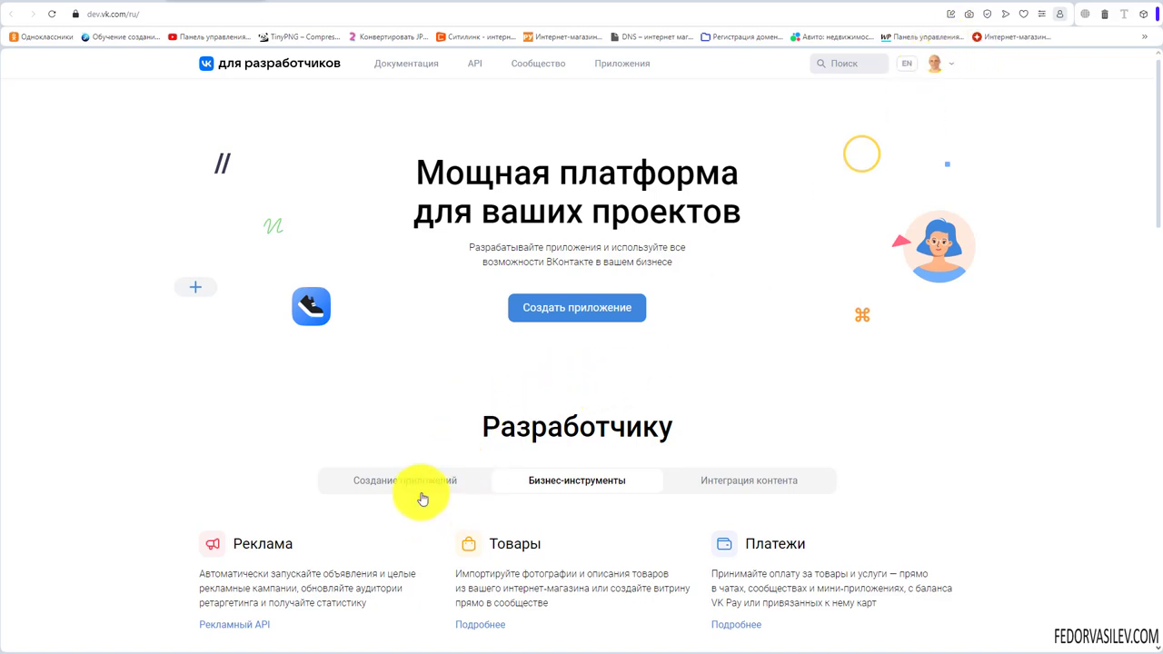
pyautogui.click(352, 485)
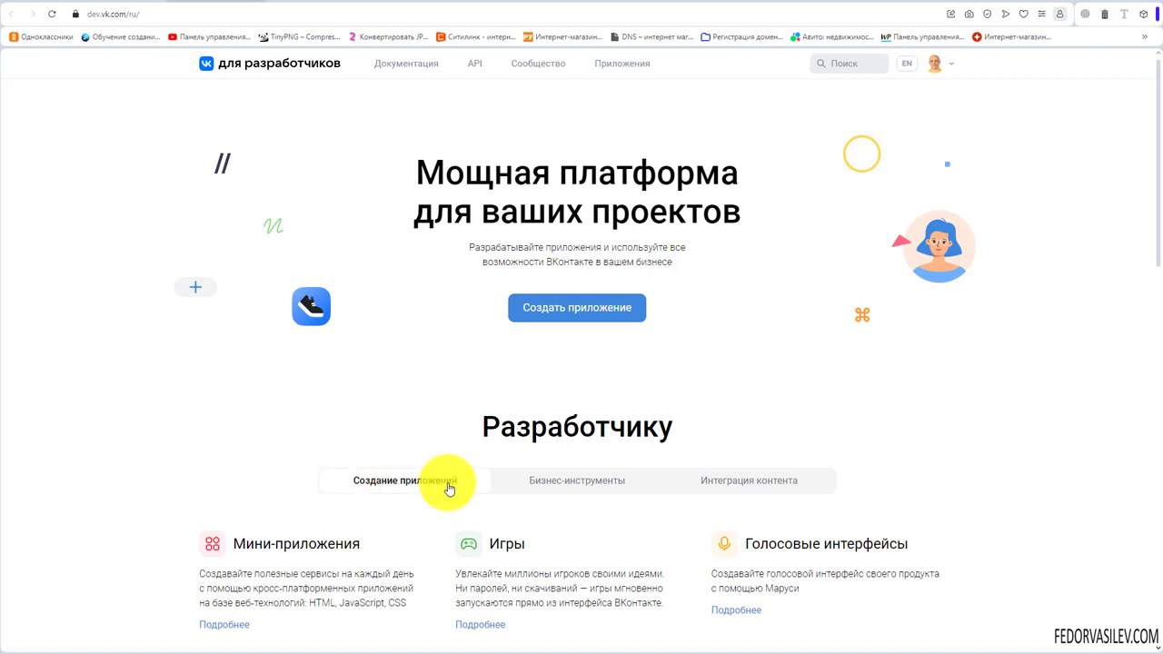
# Start creating a VK app named 43343434 for the Сайт platform and continue to the VK ID authorization service.
pyautogui.click(545, 309)
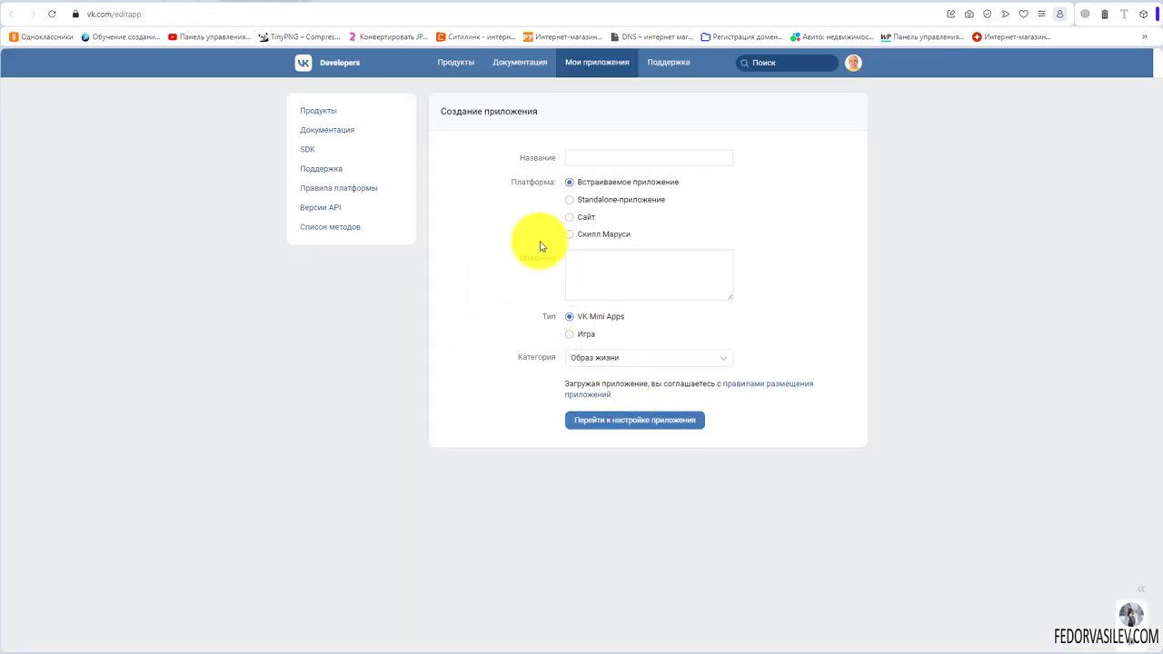
pyautogui.click(570, 218)
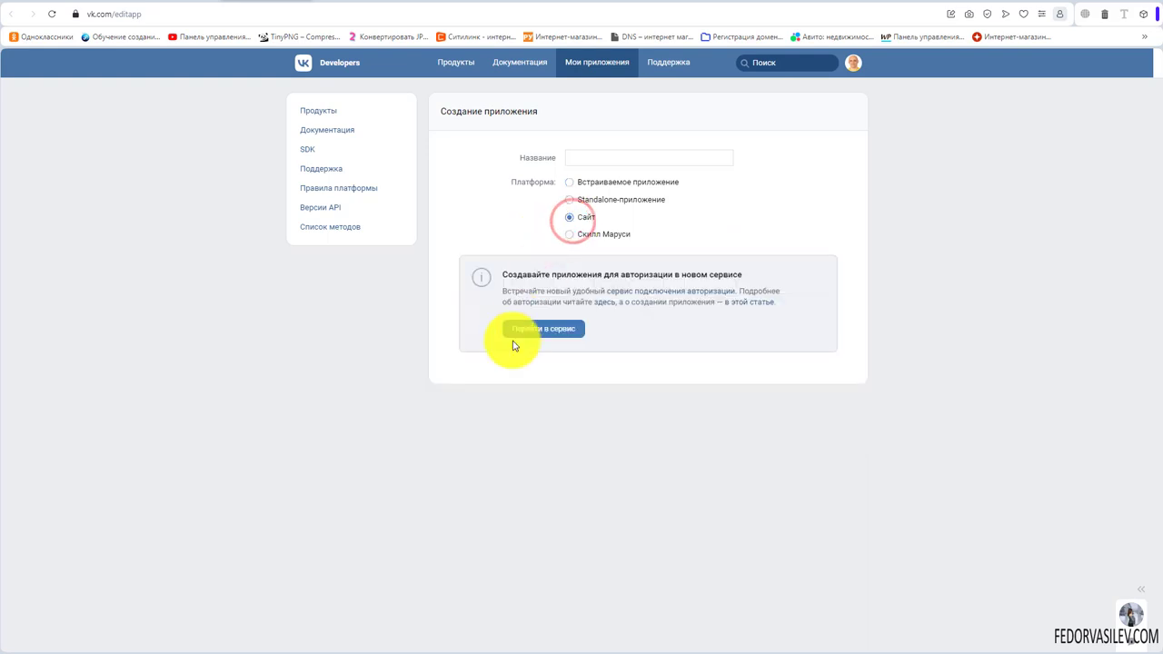
pyautogui.click(575, 164)
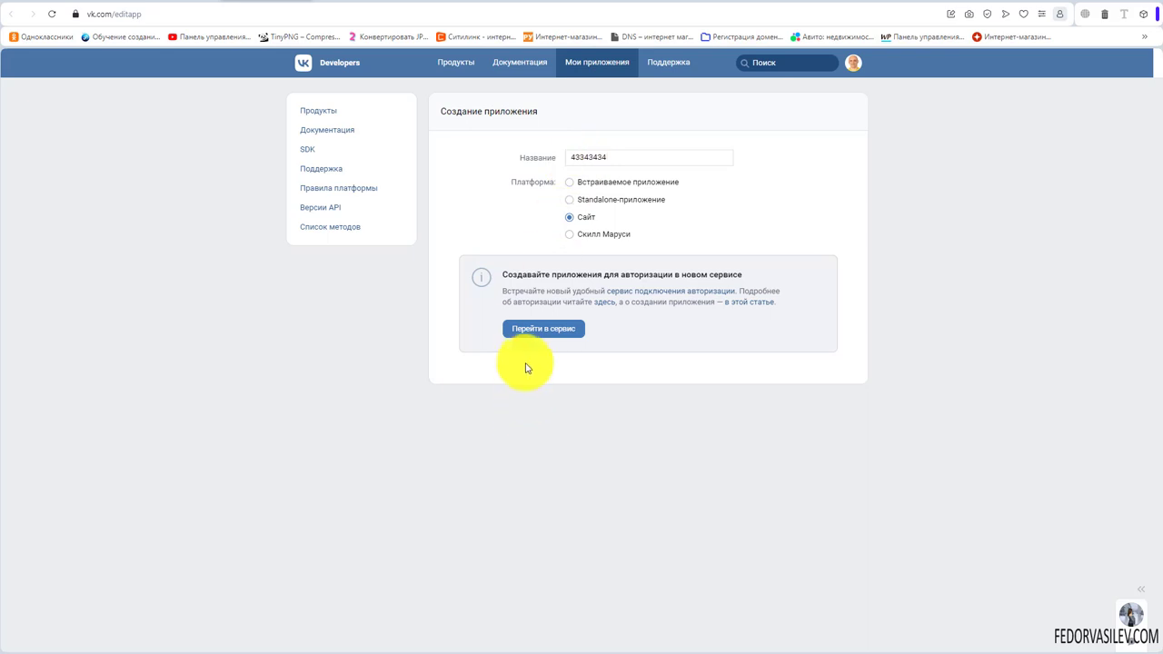
pyautogui.click(539, 330)
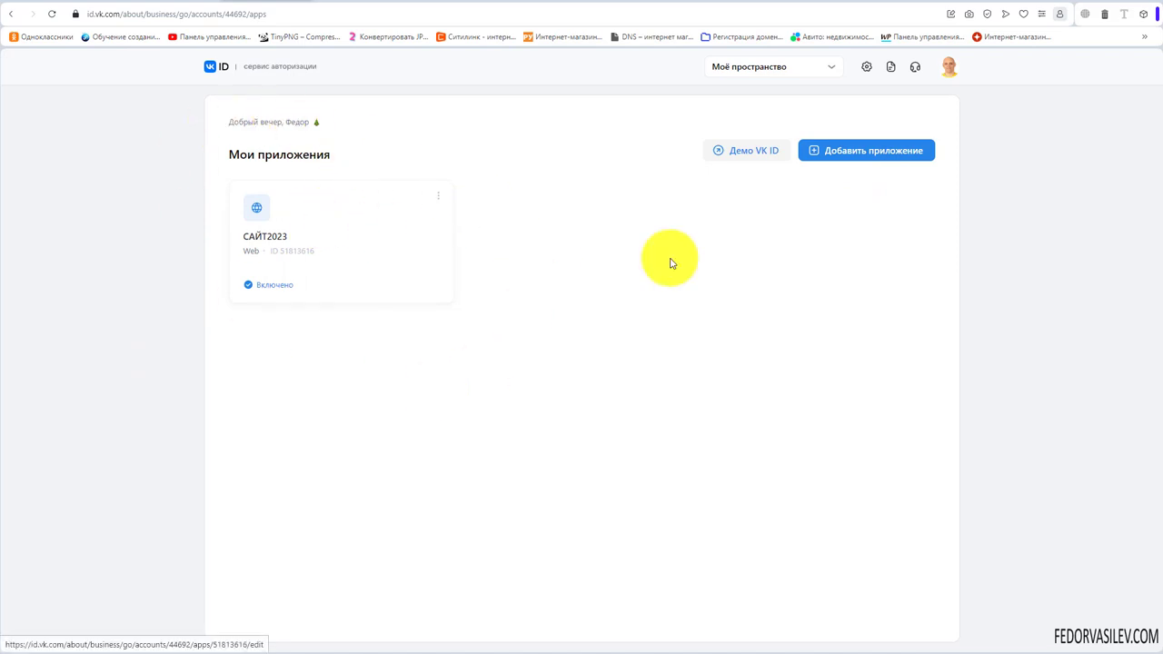
# Add a new VK ID application named 555555 for the Web platform without an image and proceed to the registration data.
pyautogui.click(844, 157)
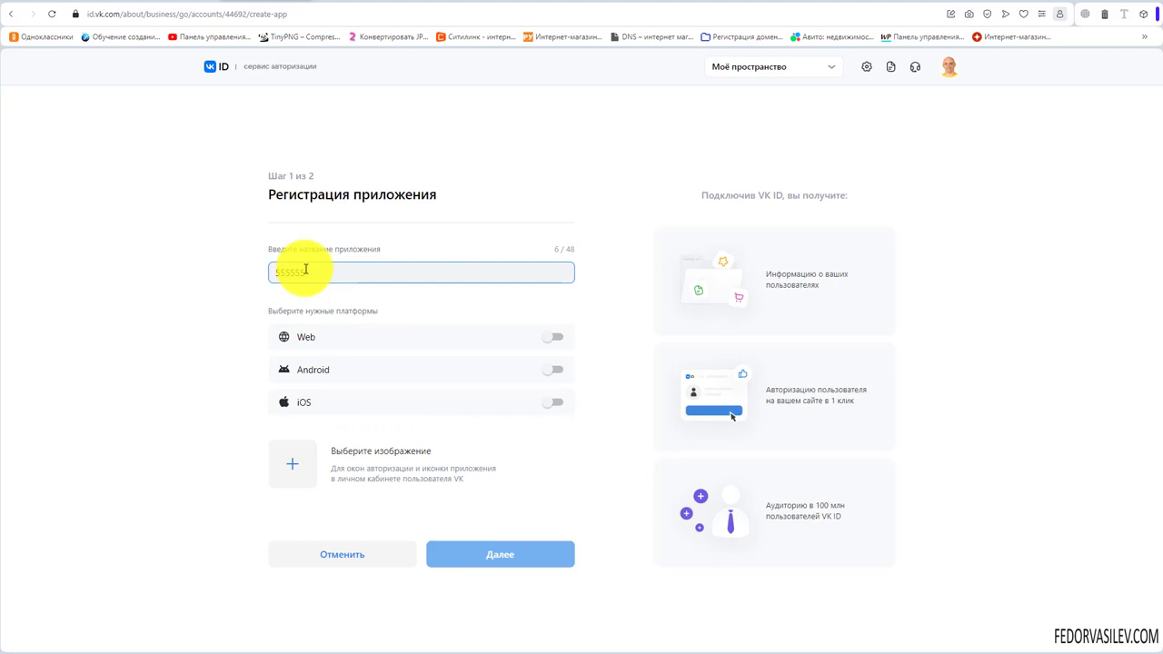
pyautogui.click(475, 345)
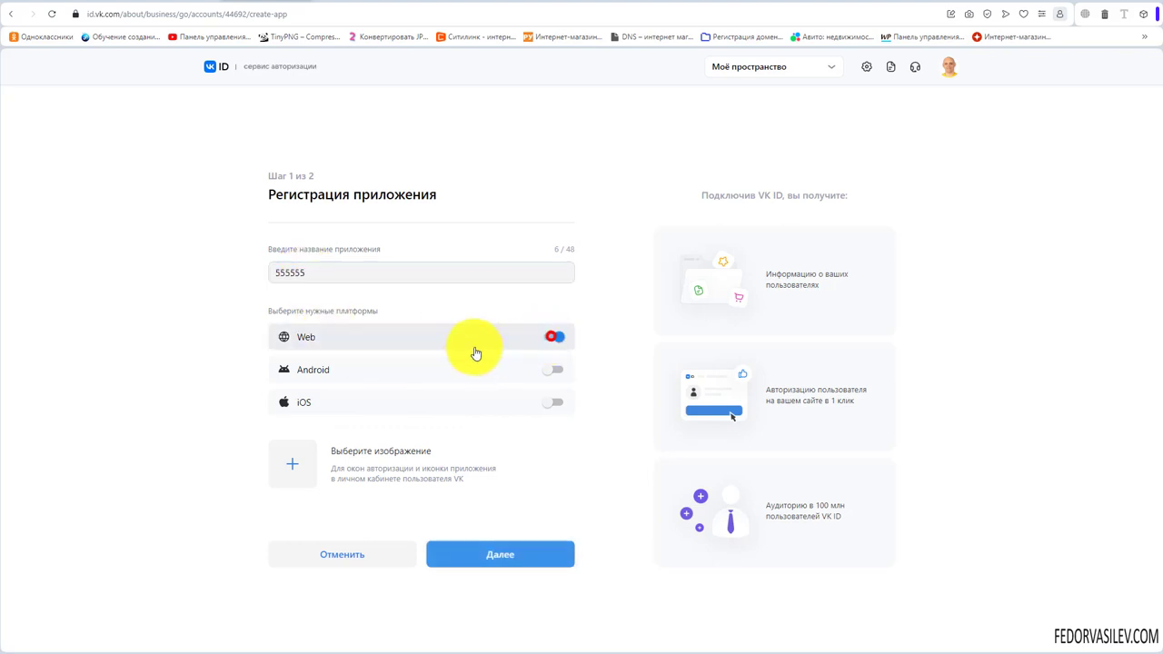
pyautogui.click(300, 468)
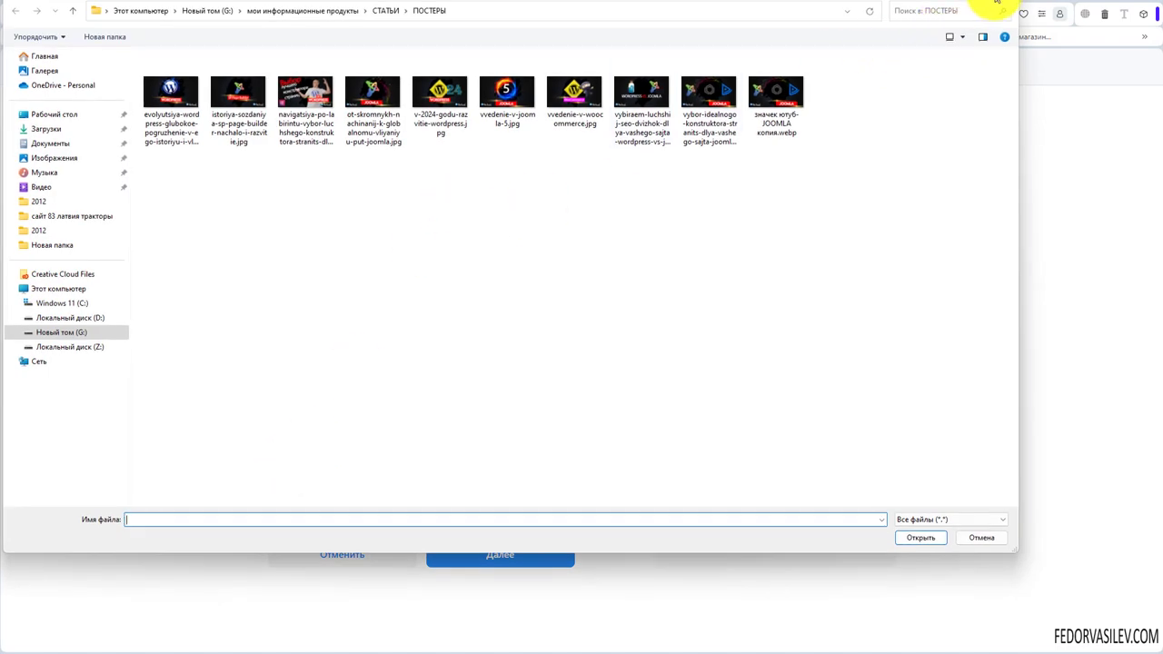
pyautogui.click(994, 8)
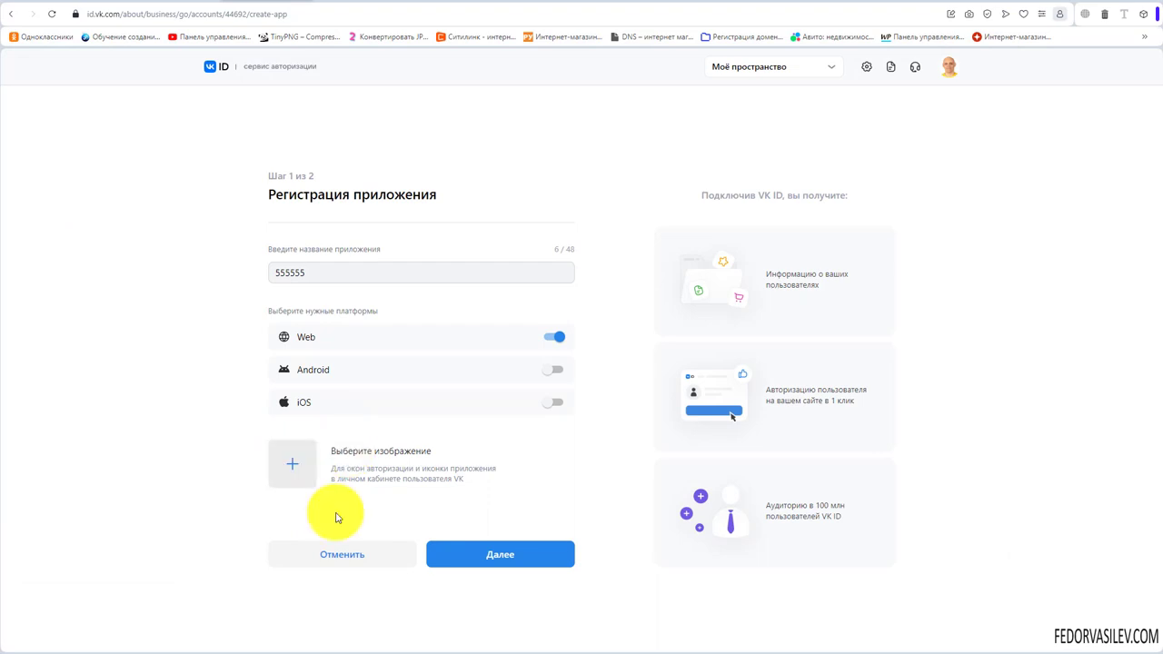
pyautogui.click(494, 553)
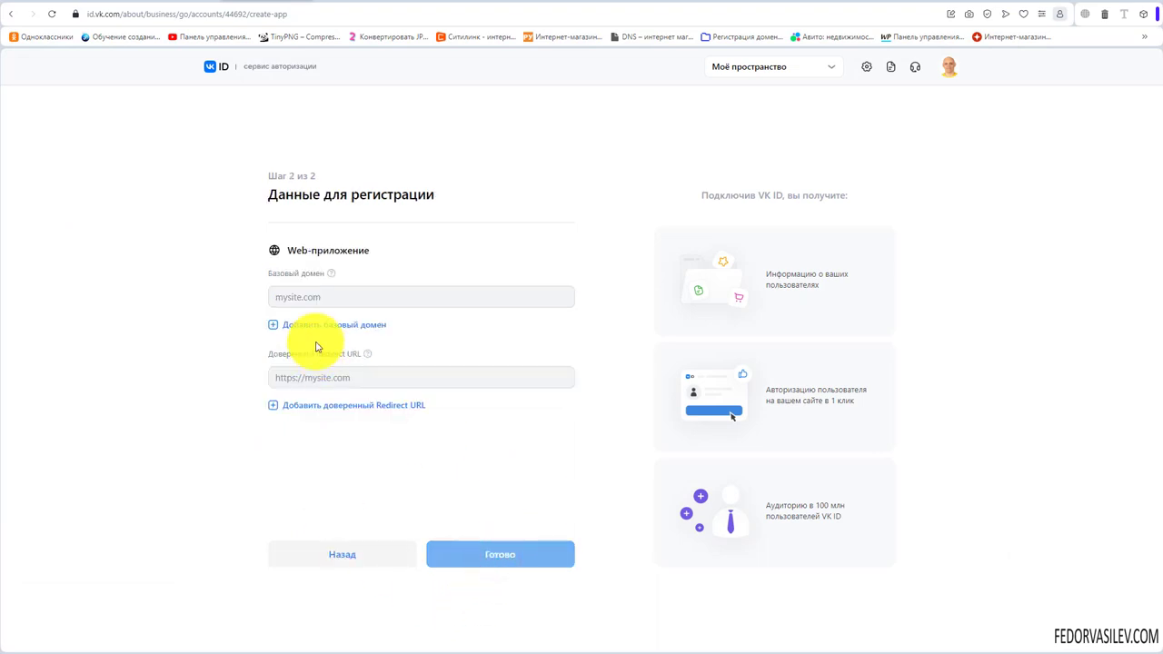
pyautogui.click(334, 293)
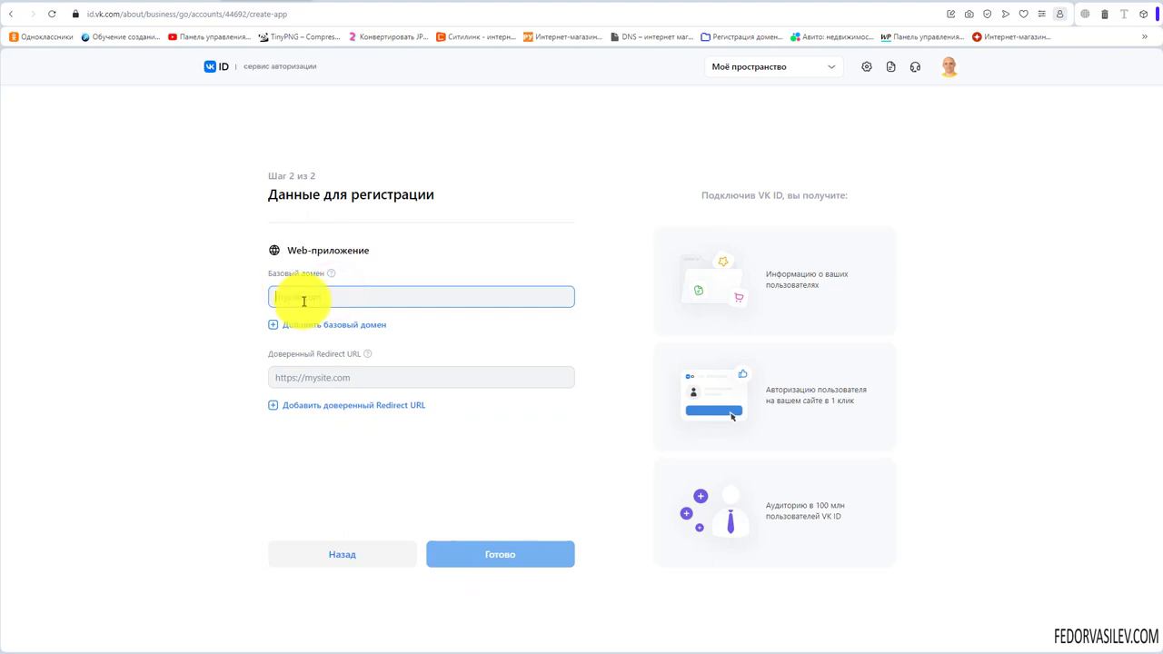
pyautogui.click(350, 2)
pyautogui.moveTo(137, 14); pyautogui.dragTo(87, 14)
pyautogui.rightClick(86, 13)
pyautogui.click(111, 57)
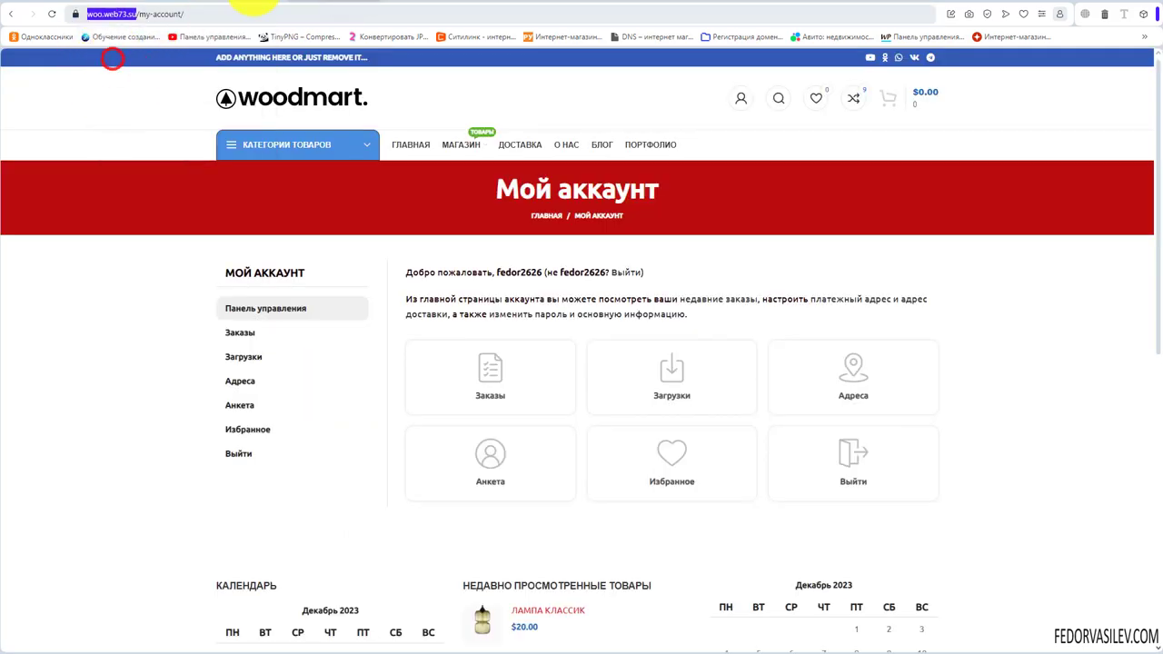
pyautogui.hotkey('ctrl', 'Tab')
pyautogui.rightClick(288, 300)
pyautogui.click(313, 388)
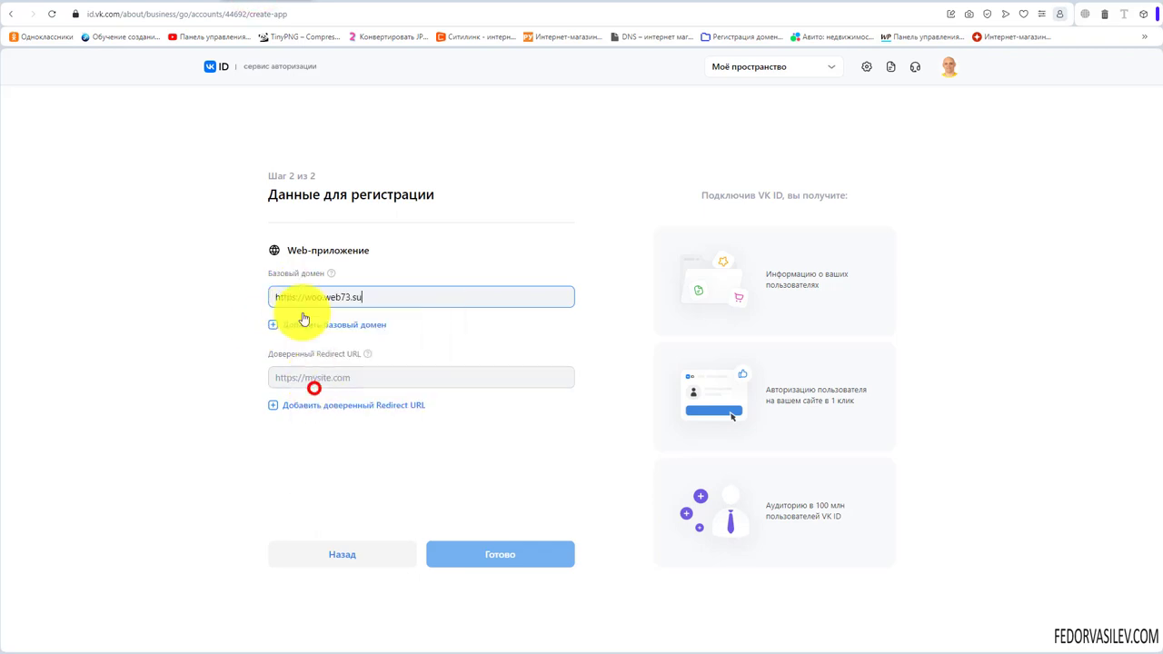
pyautogui.moveTo(306, 299); pyautogui.dragTo(205, 307)
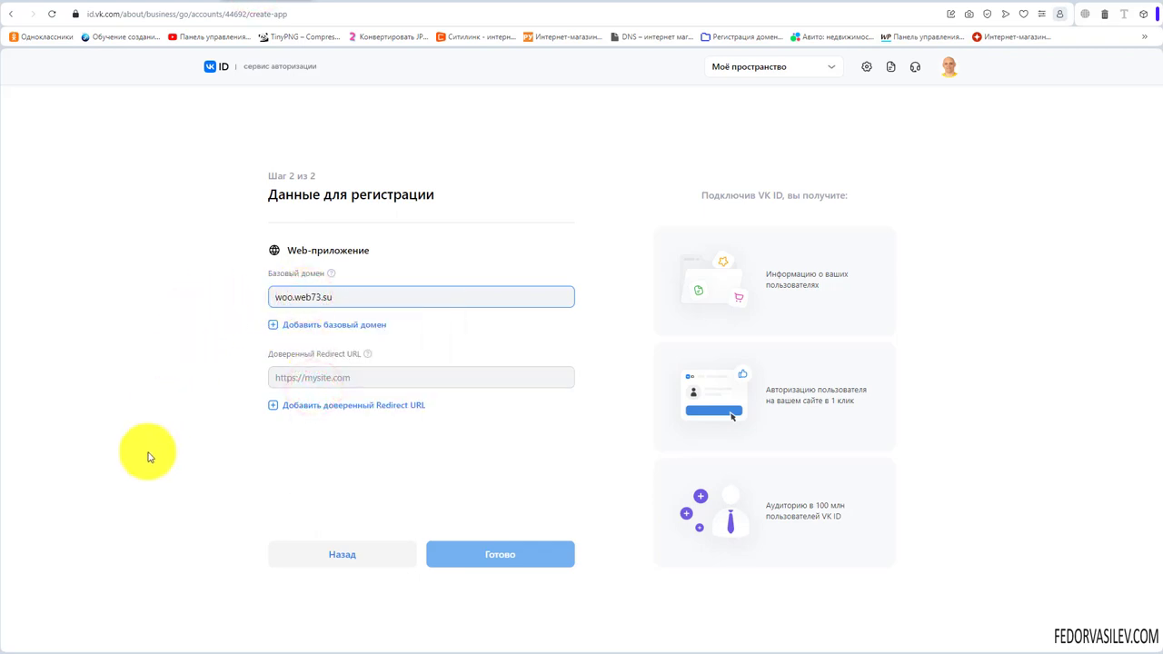
pyautogui.moveTo(371, 360)
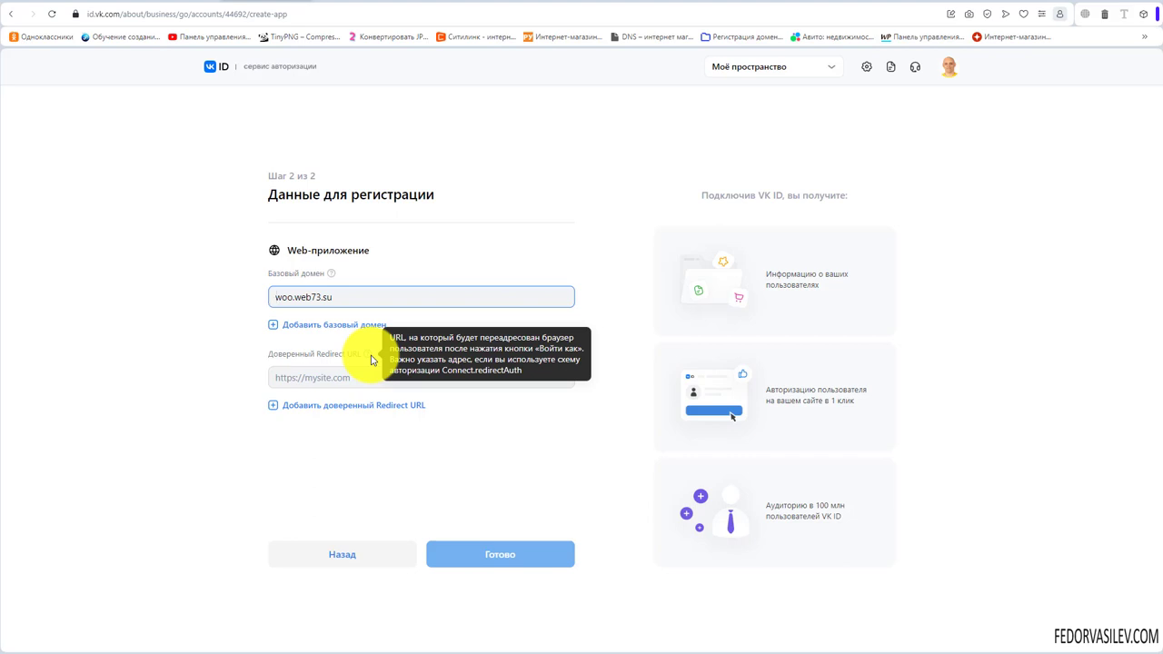
pyautogui.click(162, 5)
pyautogui.click(172, 5)
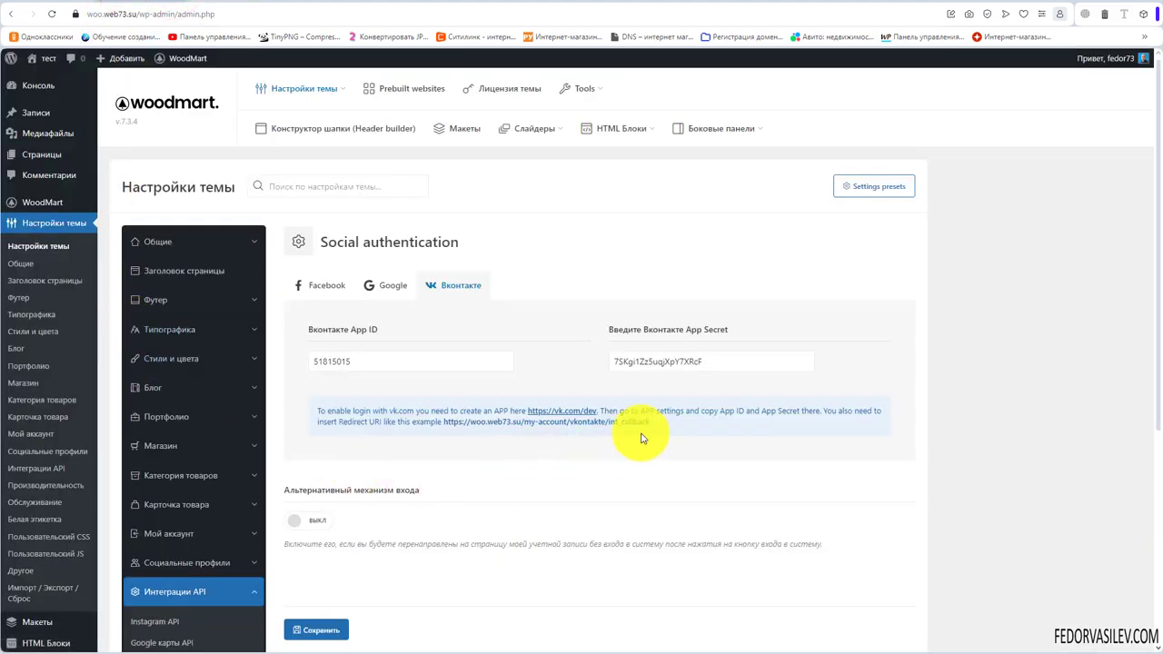
pyautogui.moveTo(658, 425); pyautogui.dragTo(444, 426)
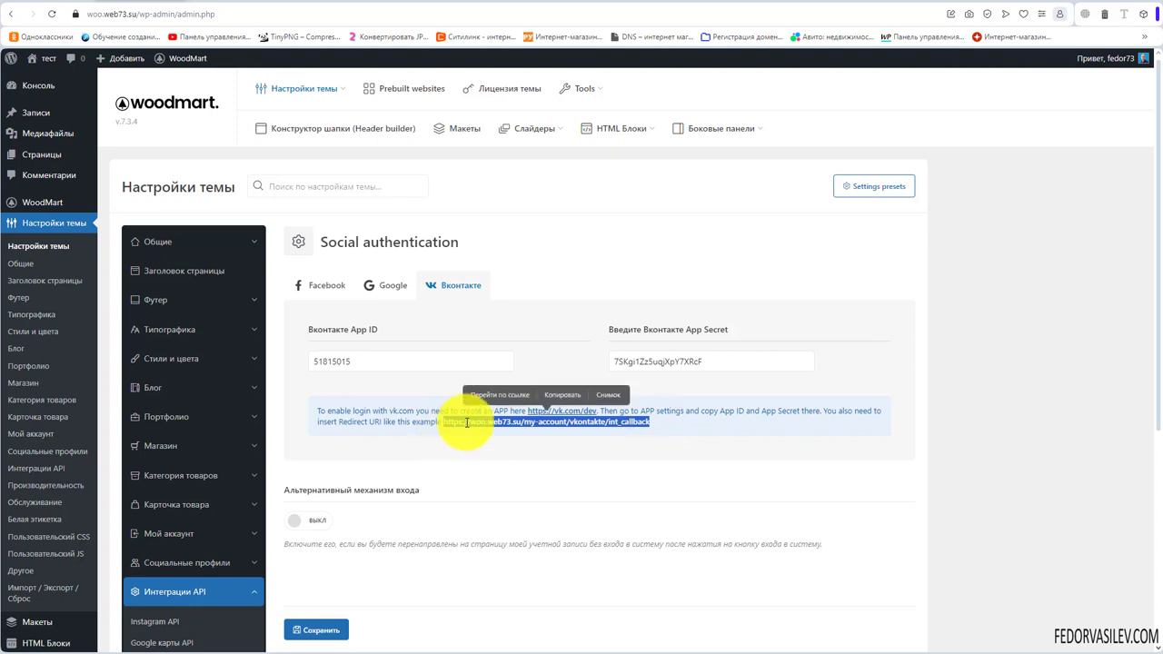
pyautogui.click(549, 396)
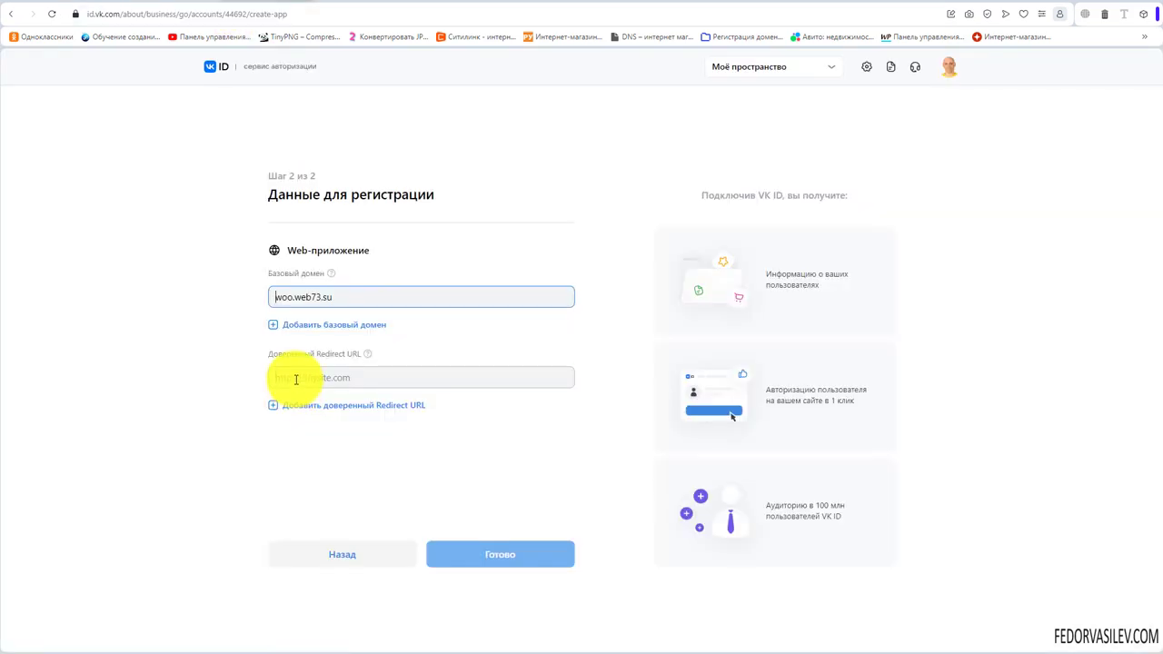
pyautogui.rightClick(297, 380)
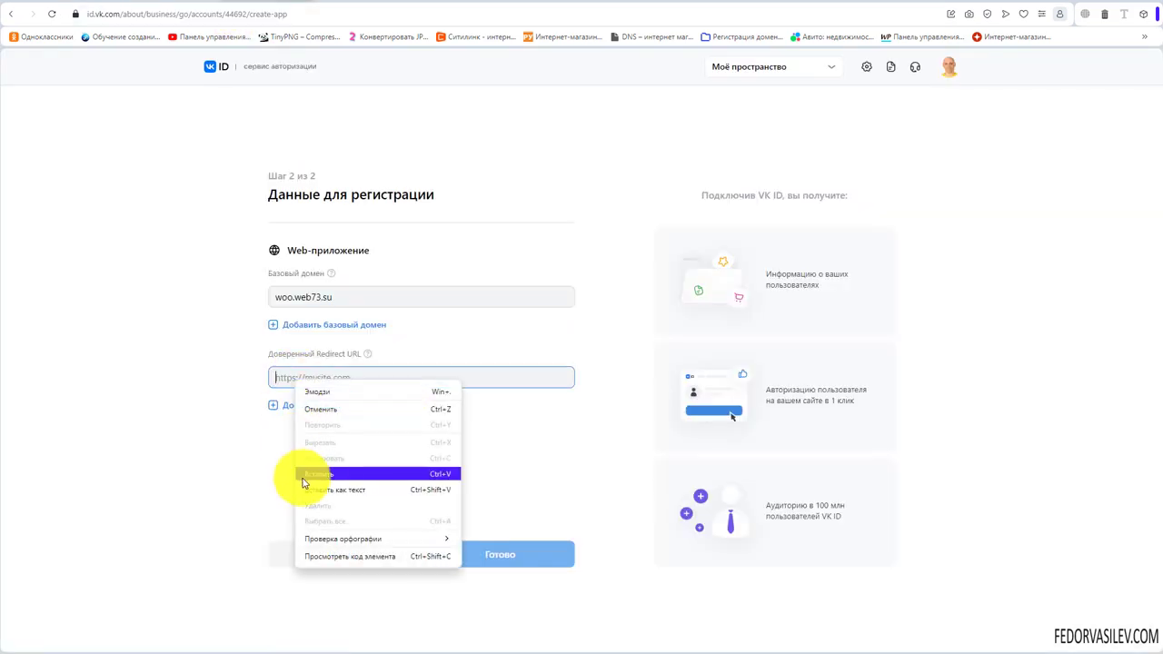
pyautogui.click(309, 477)
# Finish the app registration, confirm it through the VK app on the phone, and dismiss the creation notice.
pyautogui.click(475, 554)
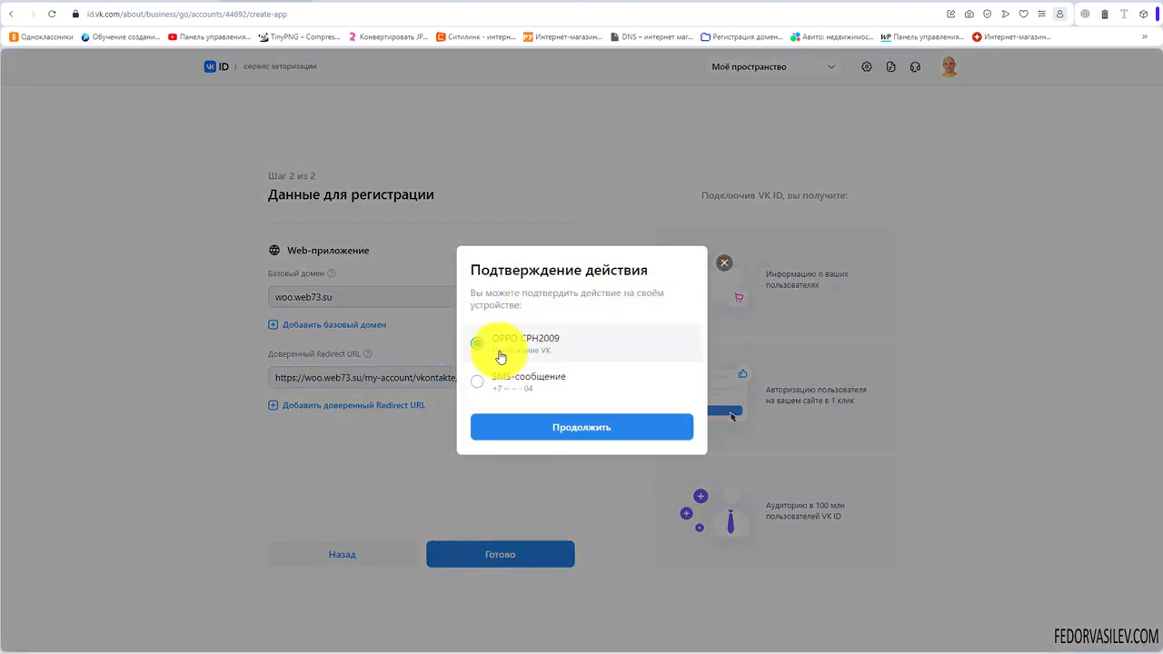
pyautogui.click(565, 429)
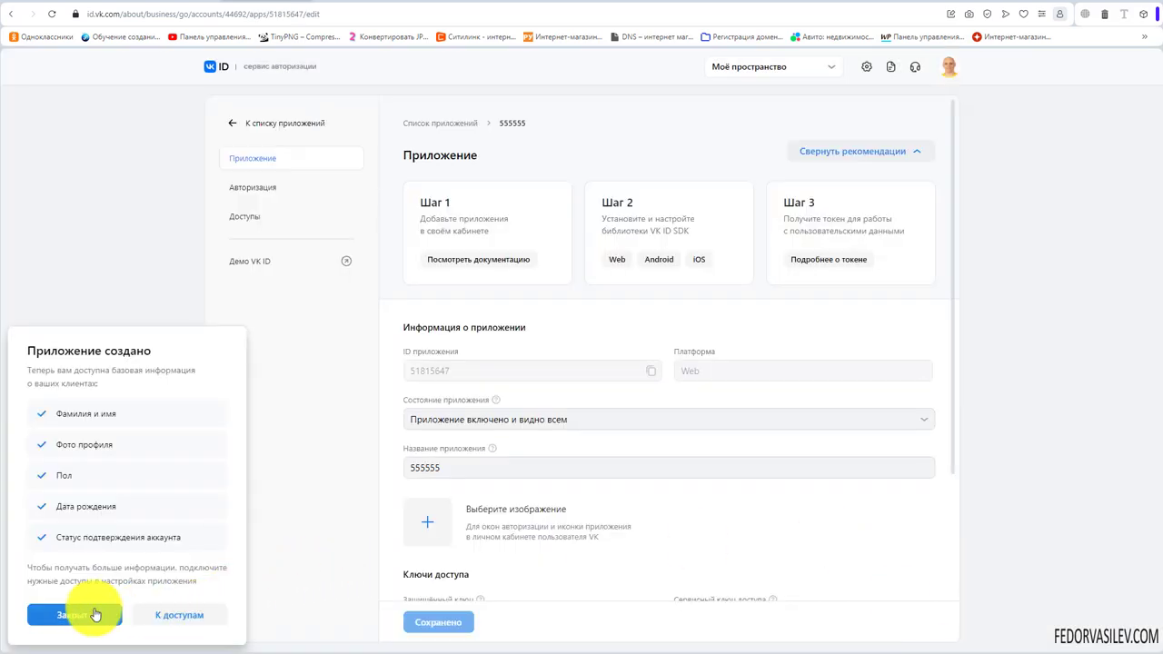
pyautogui.click(88, 610)
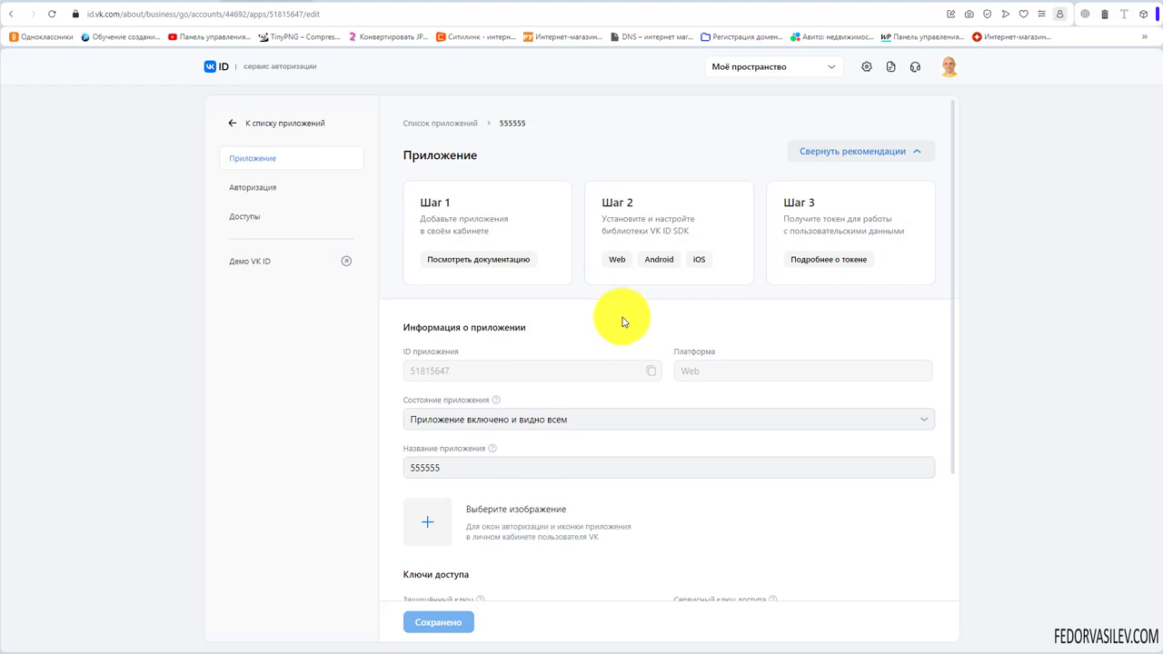
# Enable the Почта (email) access in the application's Доступы settings and save.
pyautogui.click(253, 222)
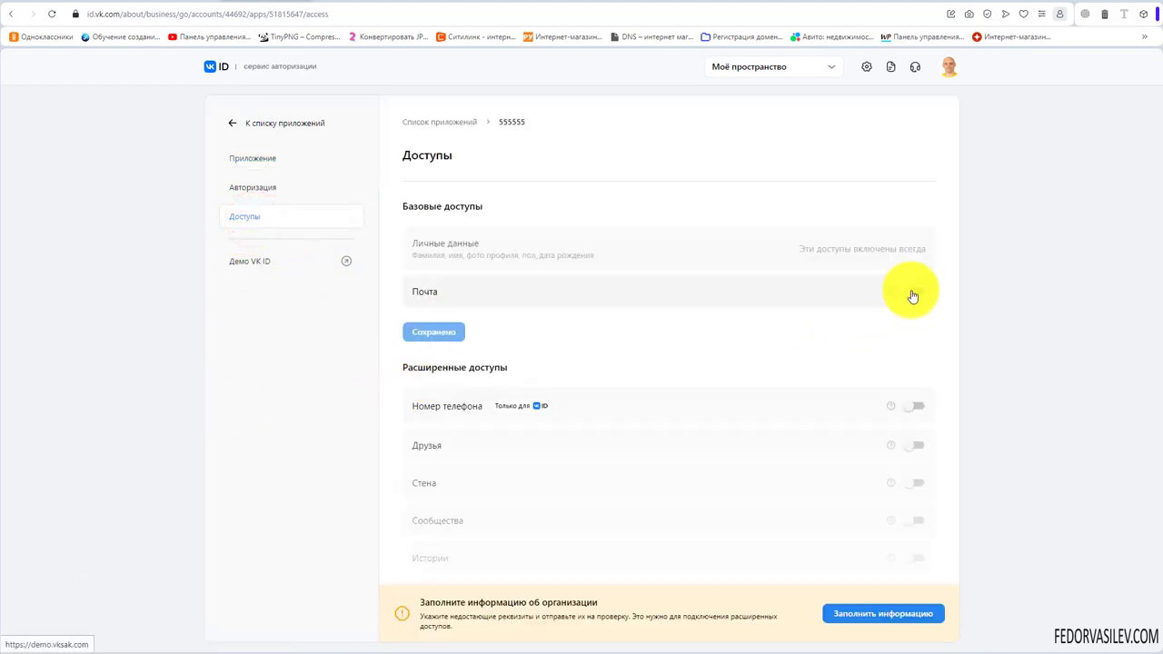
pyautogui.click(911, 291)
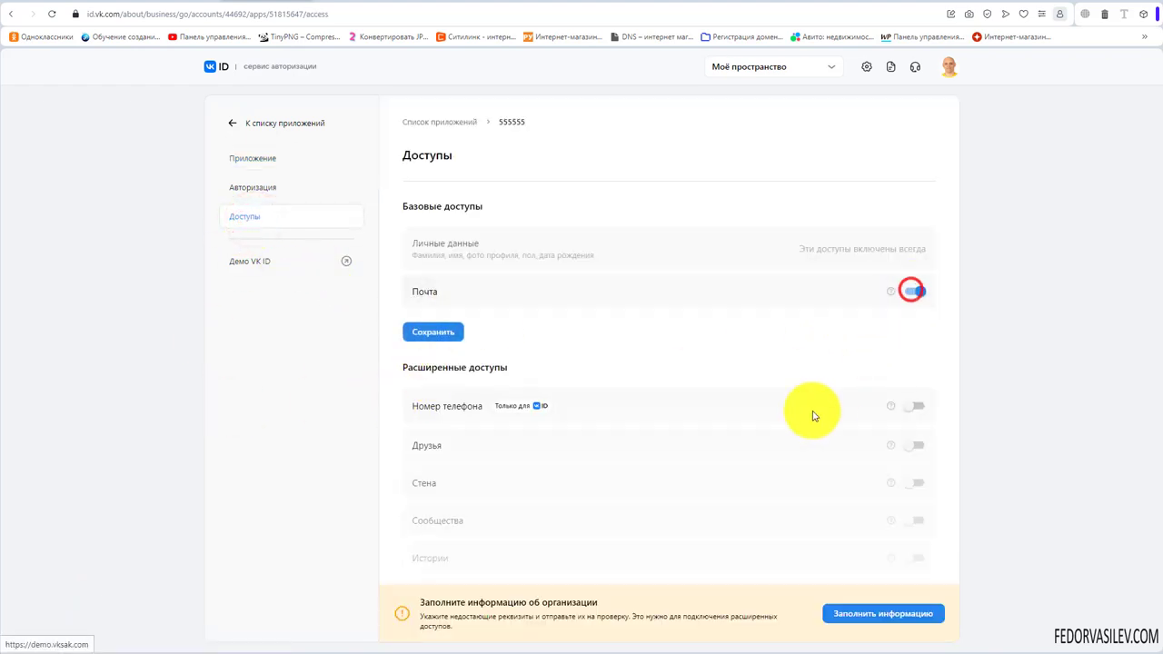
pyautogui.click(916, 292)
pyautogui.click(913, 291)
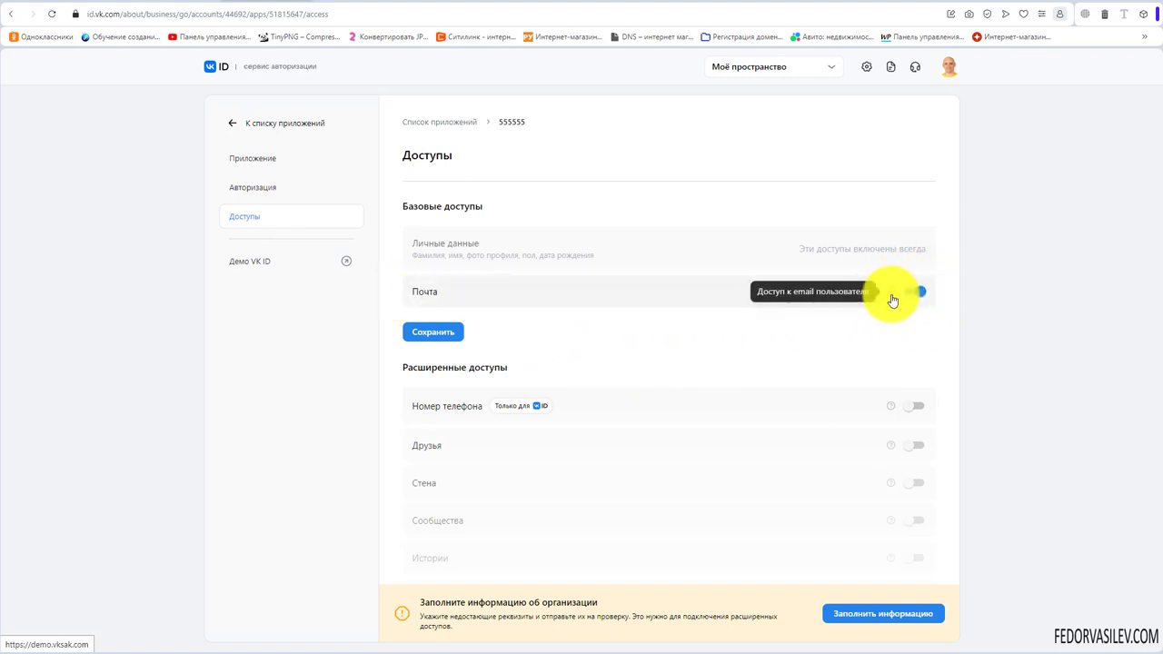
pyautogui.click(442, 329)
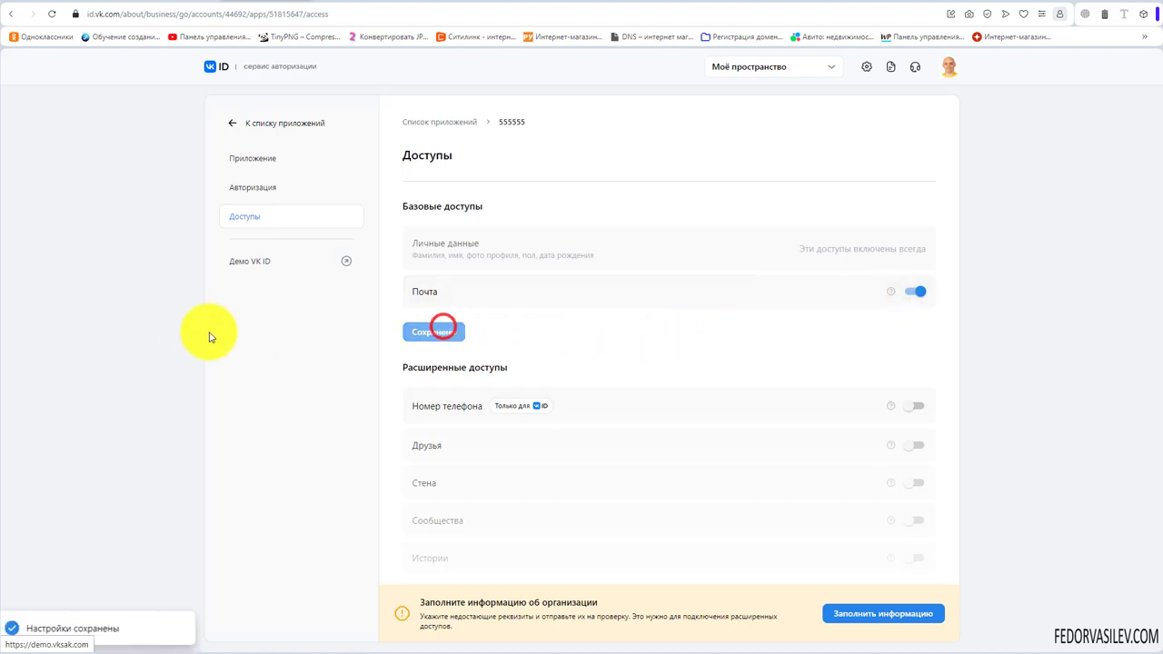
# Review the application's settings page, including its ID, access keys, base domain and trusted redirect URL.
pyautogui.click(282, 161)
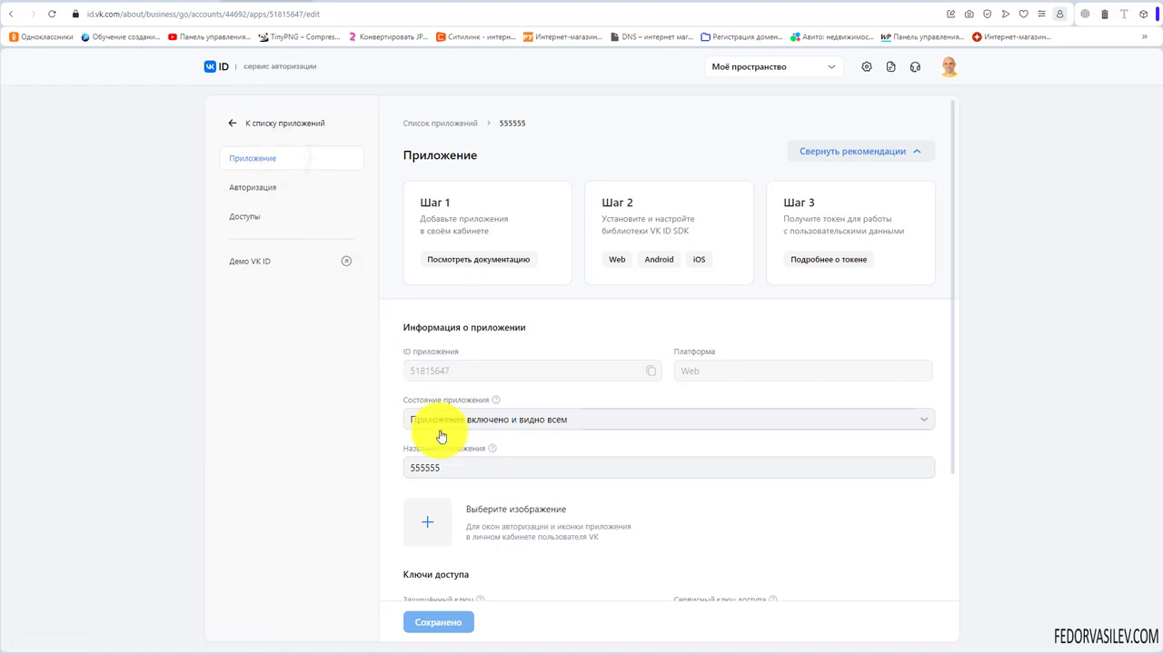
pyautogui.scroll(-2, 441, 432)
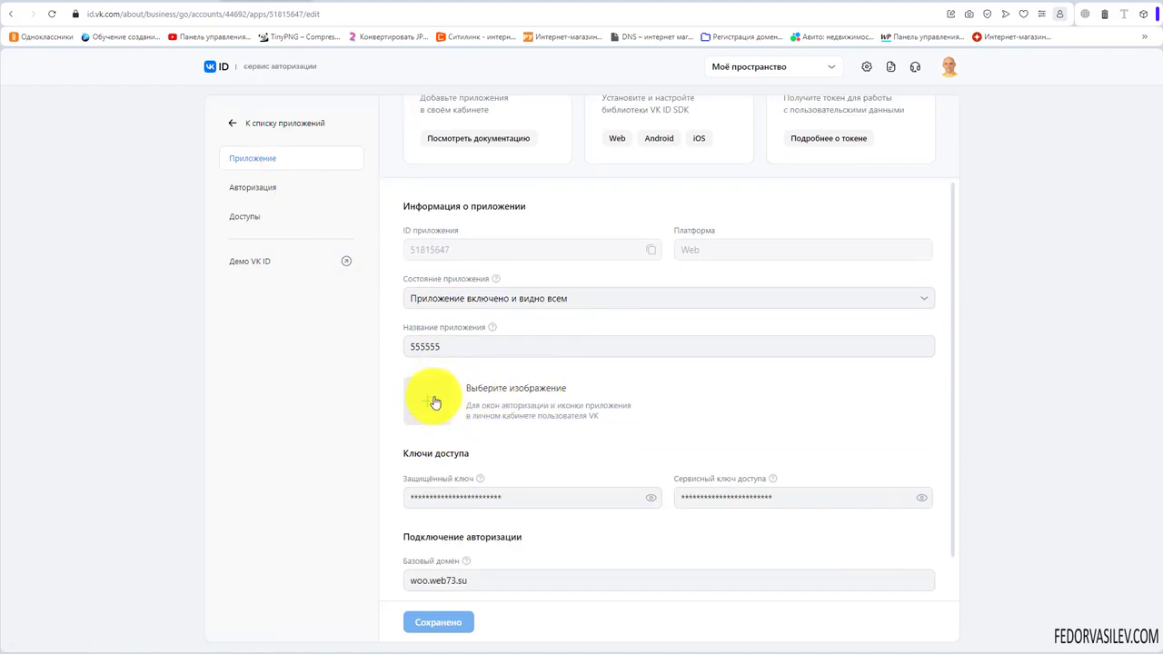
pyautogui.scroll(-2, 435, 403)
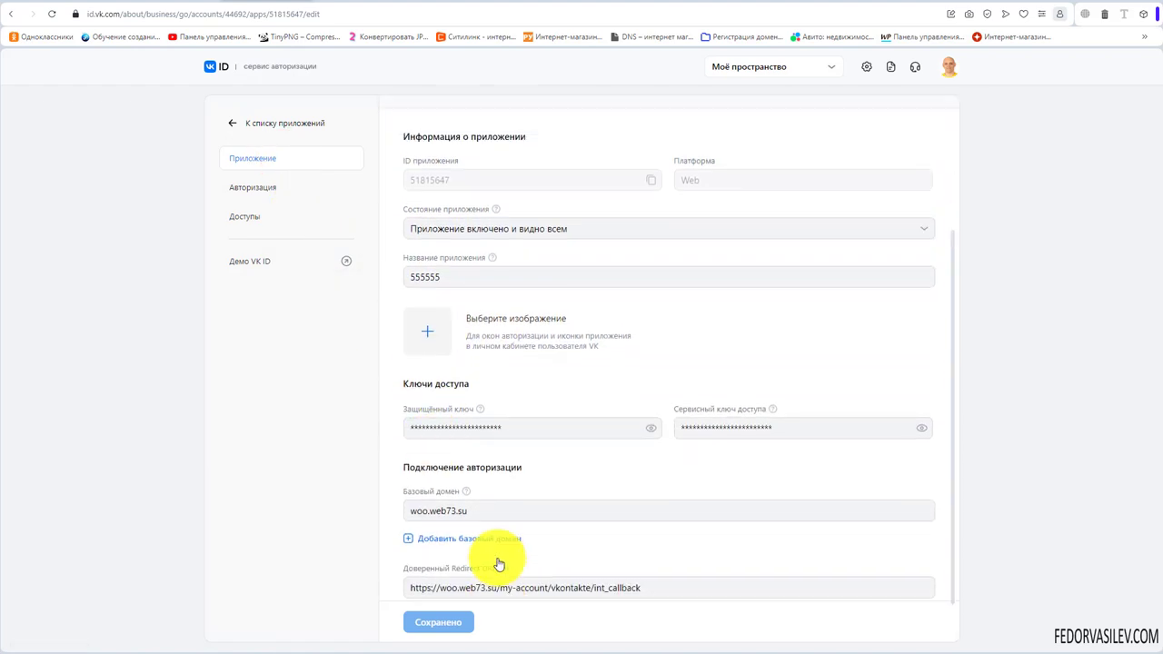
pyautogui.scroll(3, 499, 562)
pyautogui.click(465, 369)
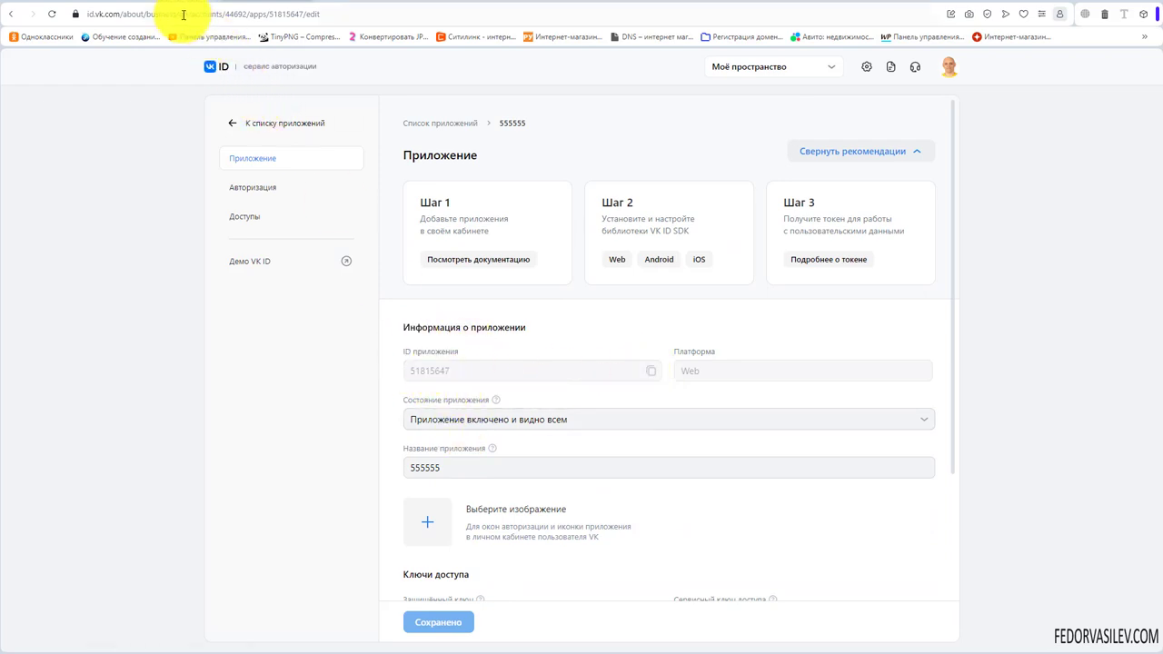
# Check the VKontakte App ID and App Secret fields in the WoodMart settings, returning to the VK ID application page.
pyautogui.click(121, 4)
pyautogui.doubleClick(381, 357)
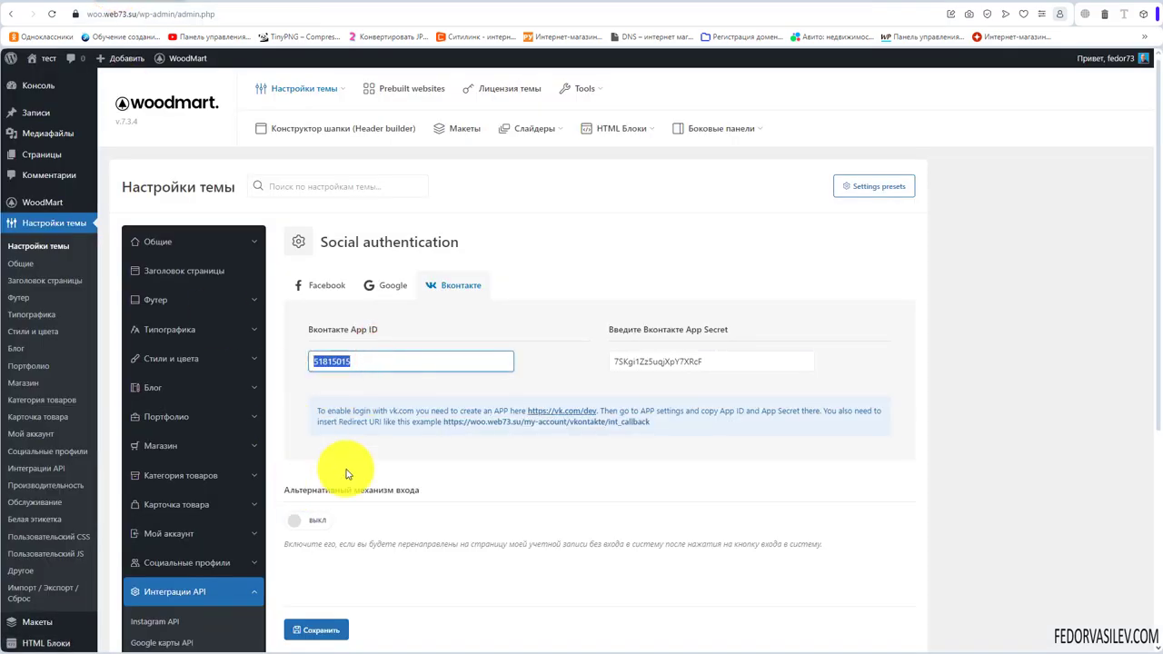
pyautogui.doubleClick(749, 361)
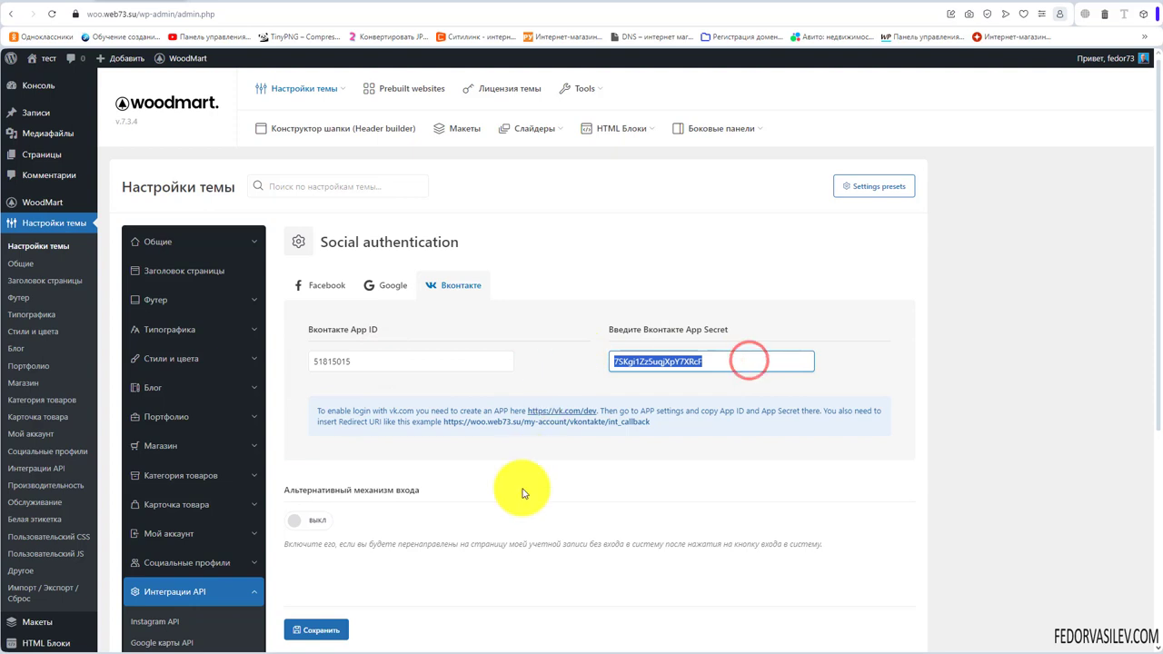
pyautogui.click(232, 5)
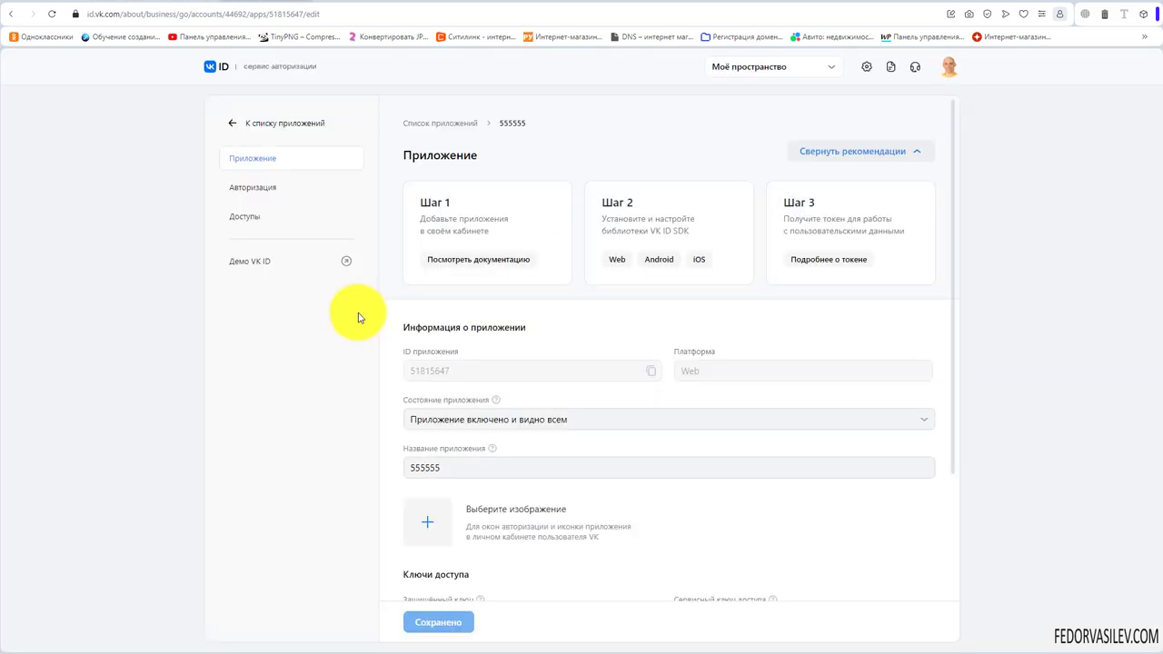
# Examine the Защищённый ключ field under the app's access keys and the confirmation options for revealing it.
pyautogui.scroll(-2, 409, 318)
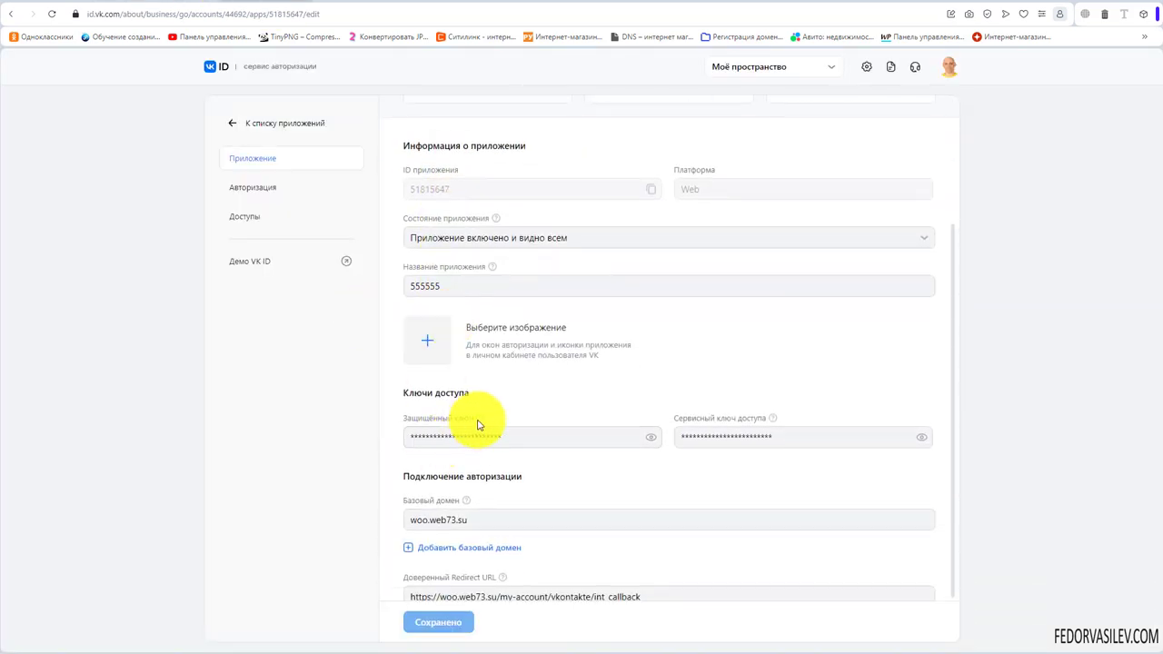
pyautogui.moveTo(478, 423)
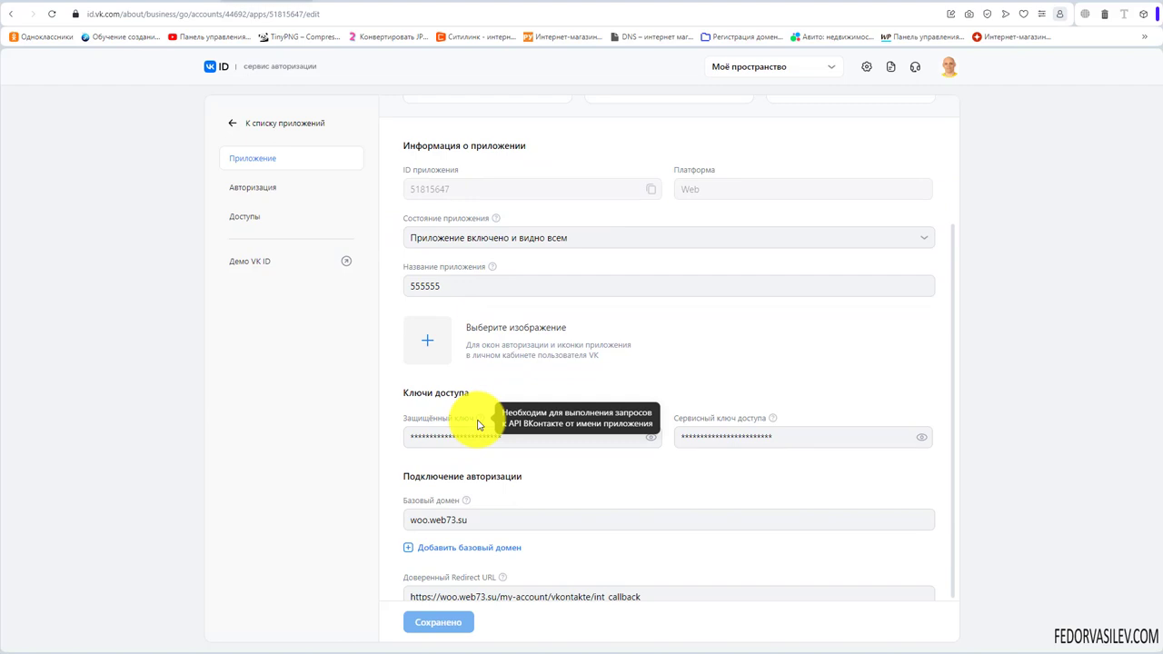
pyautogui.click(655, 442)
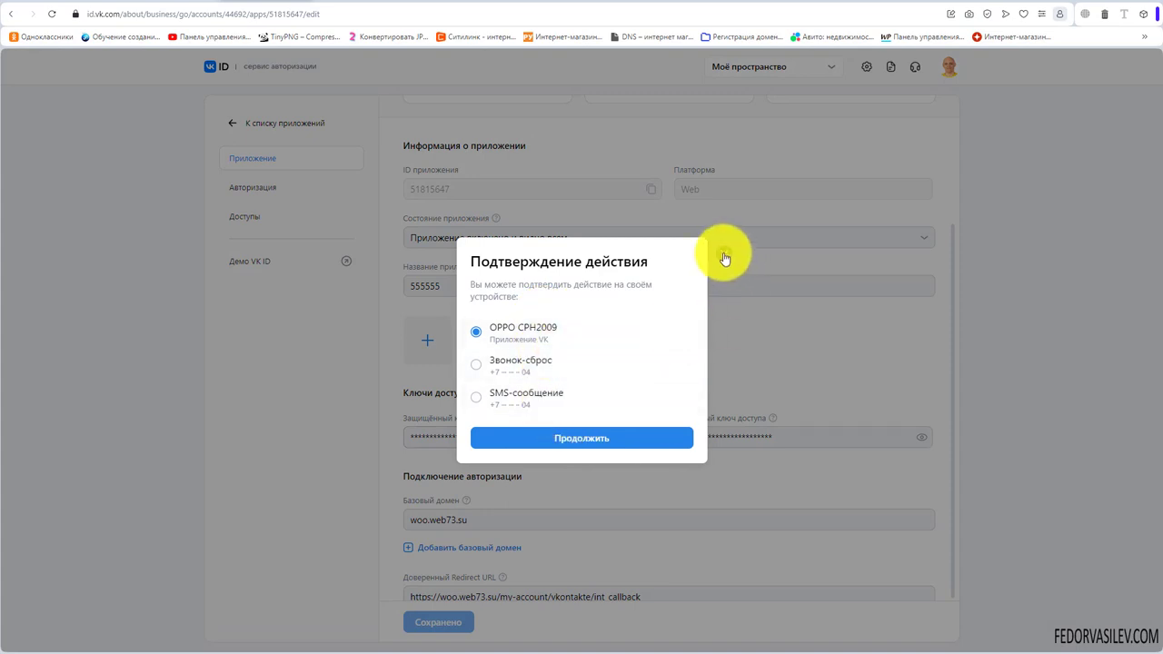
pyautogui.click(723, 254)
pyautogui.doubleClick(449, 432)
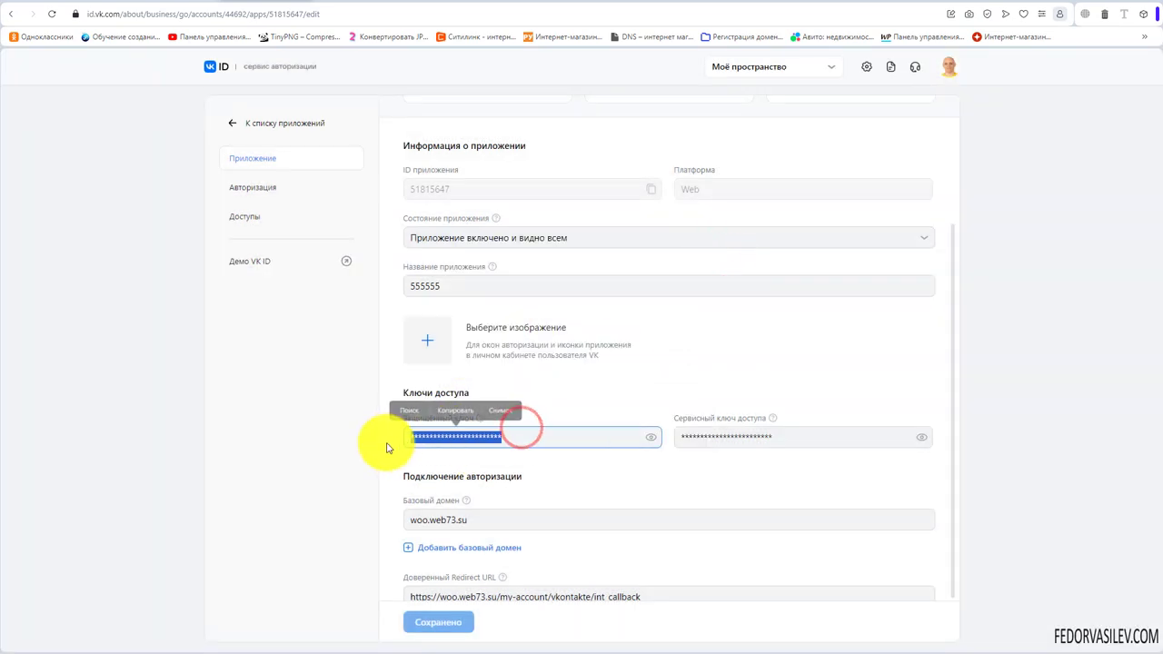
pyautogui.click(434, 437)
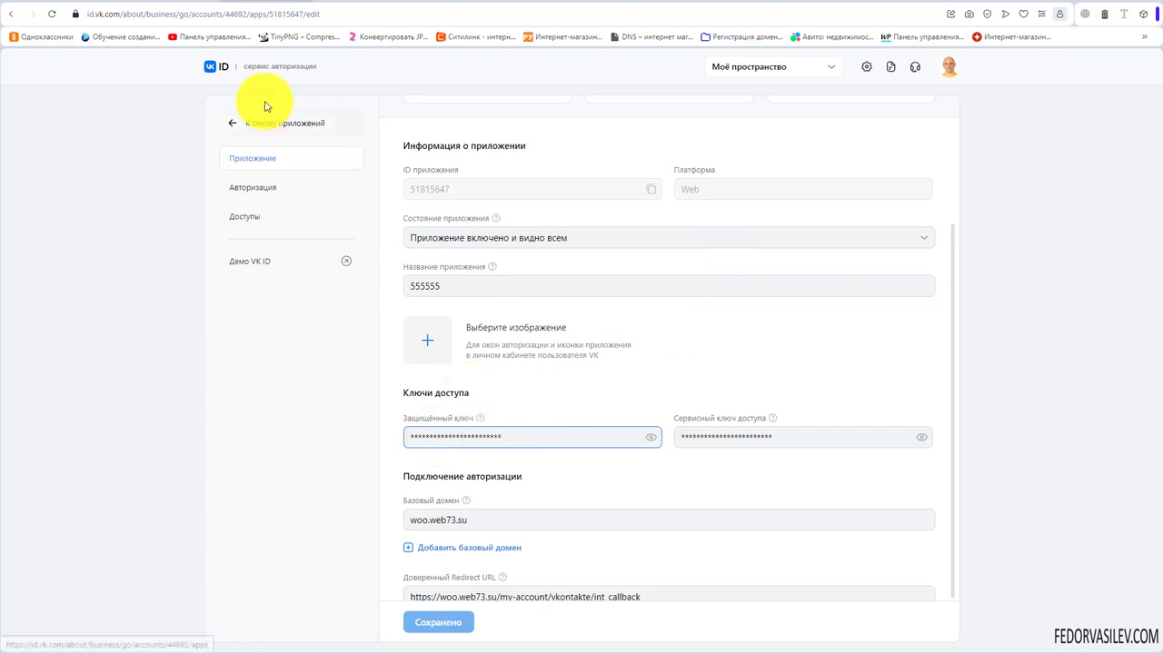
# Return to the WoodMart Social authentication settings and show where the VKontakte App Secret goes and where to save the settings.
pyautogui.click(107, 5)
pyautogui.click(727, 360)
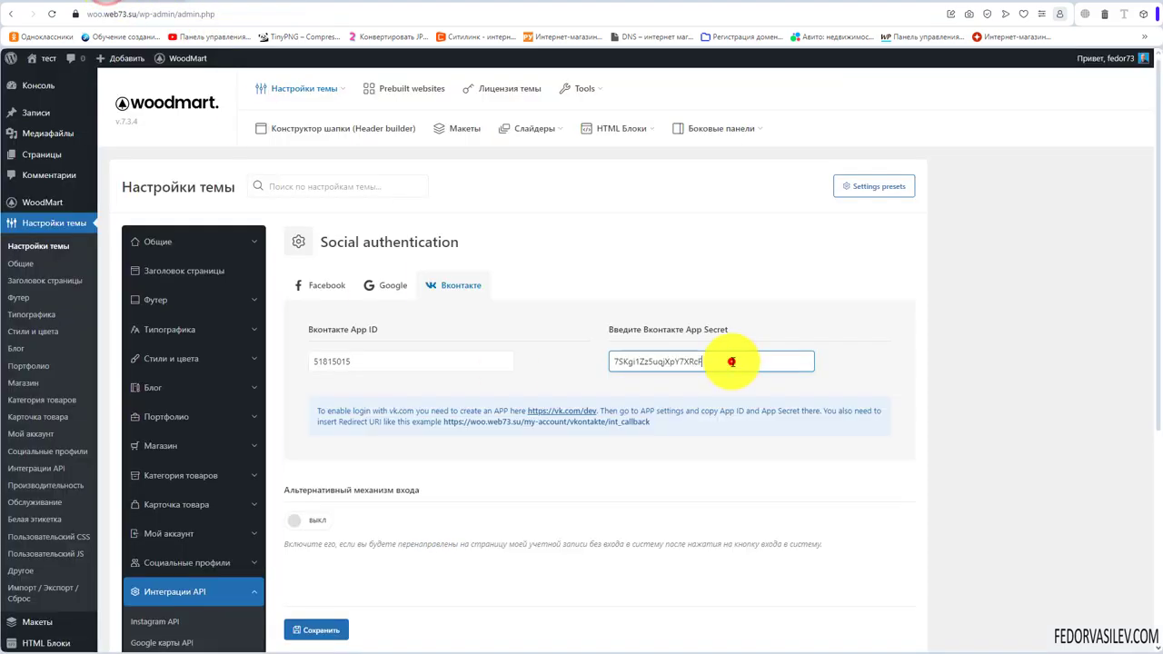
pyautogui.doubleClick(775, 361)
pyautogui.scroll(-1, 522, 360)
pyautogui.scroll(-1, 524, 362)
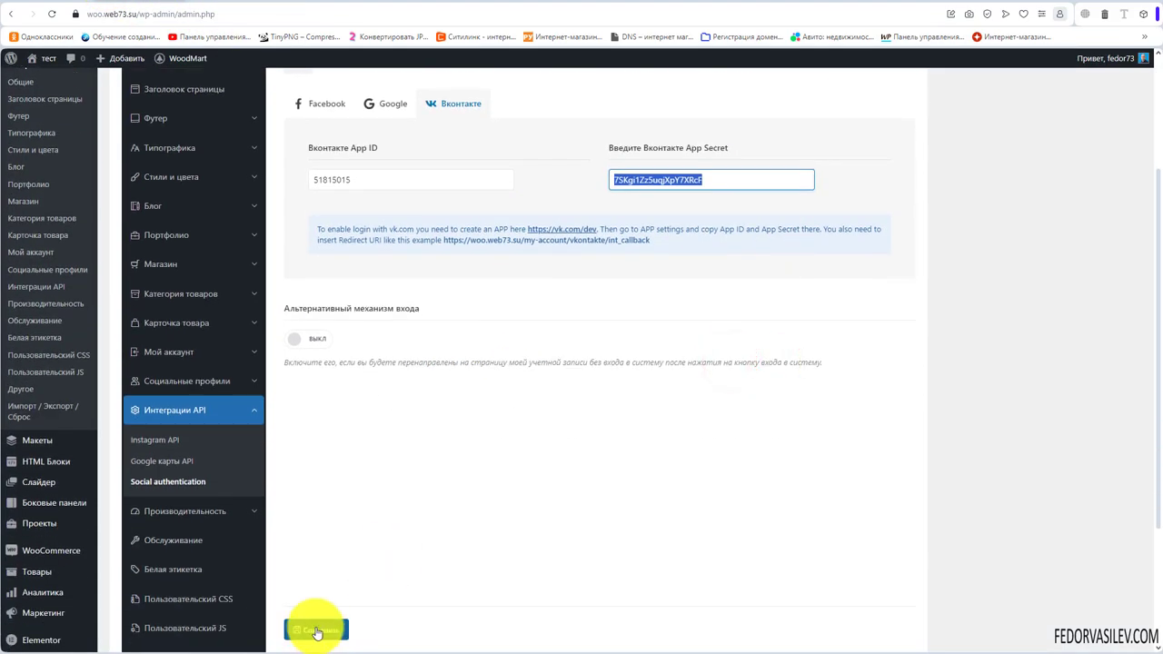
pyautogui.scroll(2, 482, 535)
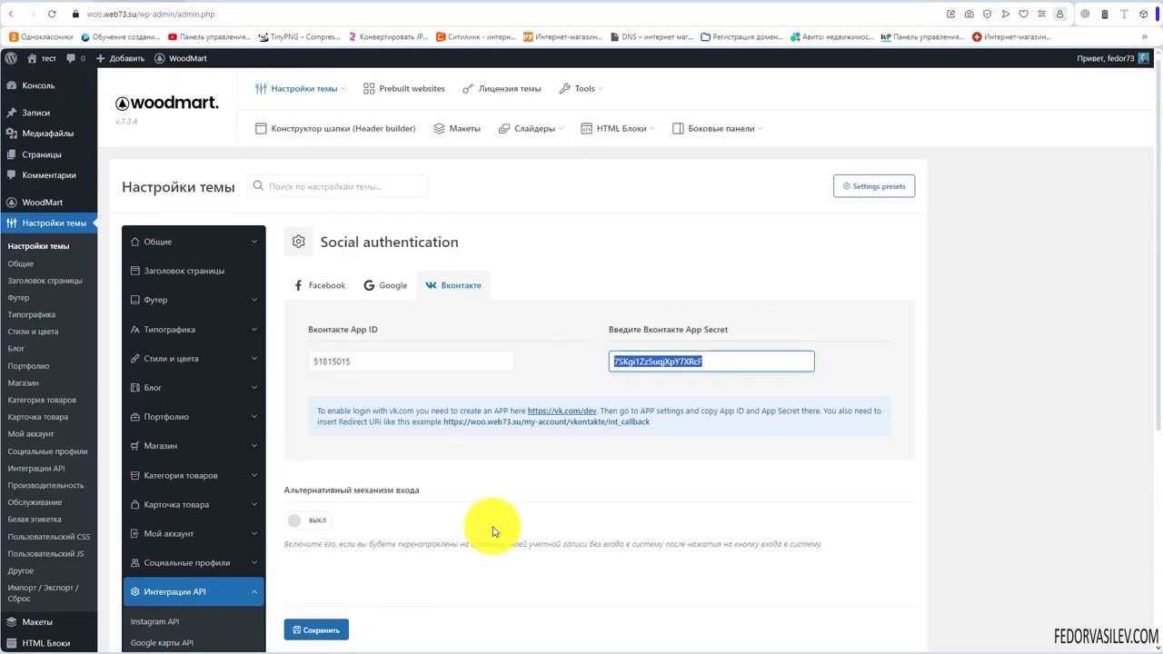